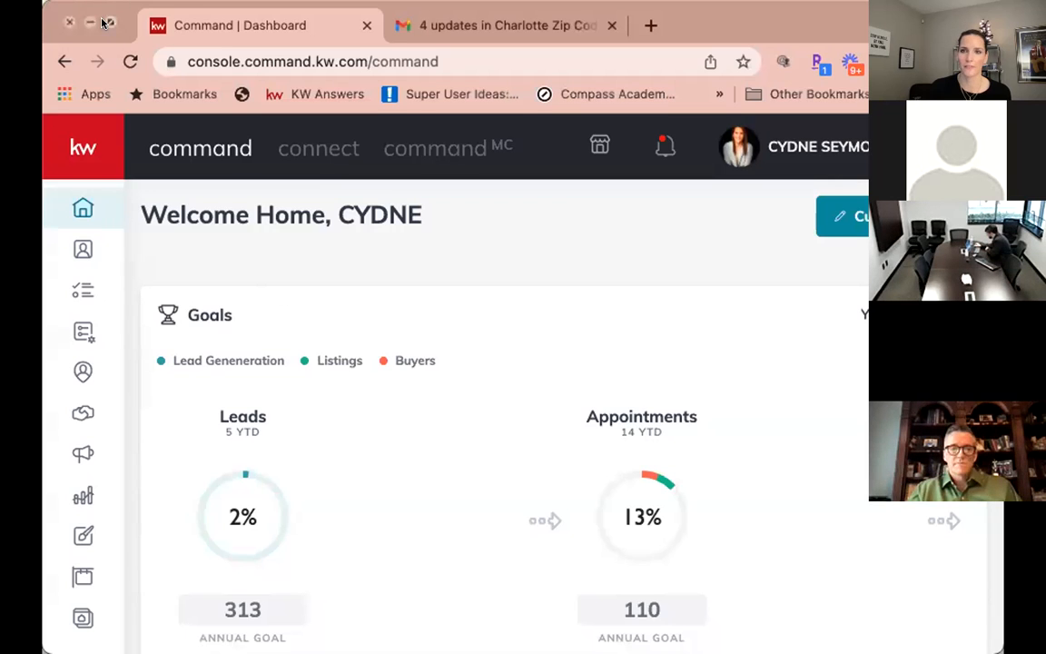
Maximize the Chrome window so the full KW Command dashboard is visible.
{"action": "left_click", "coordinate": [109, 22]}
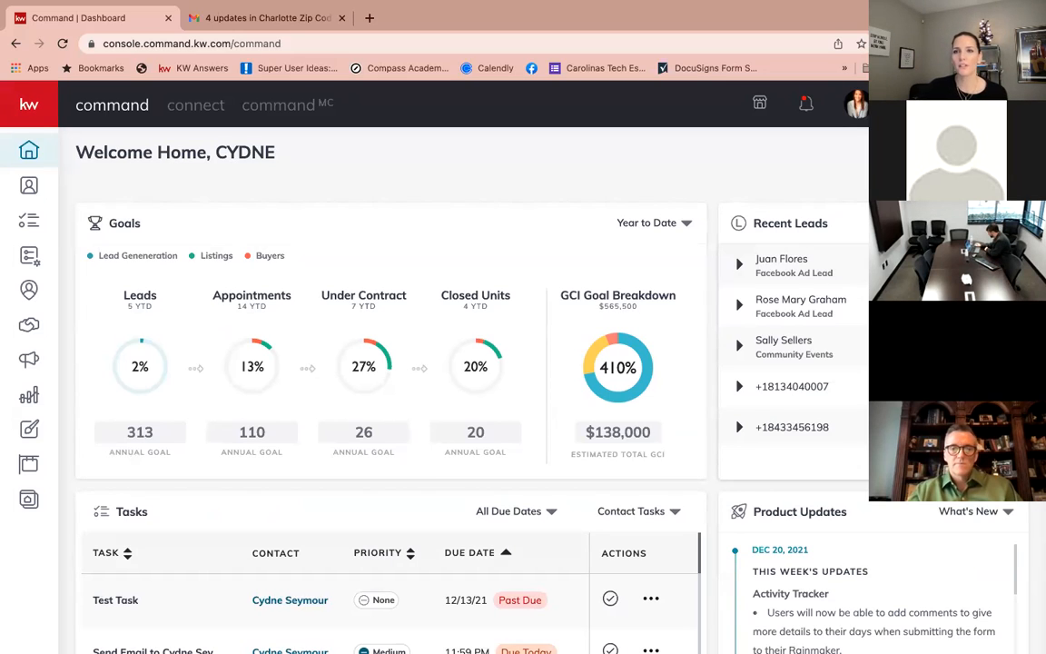
{"action": "scroll", "coordinate": [516, 234], "scroll_direction": "up", "scroll_amount": 2}
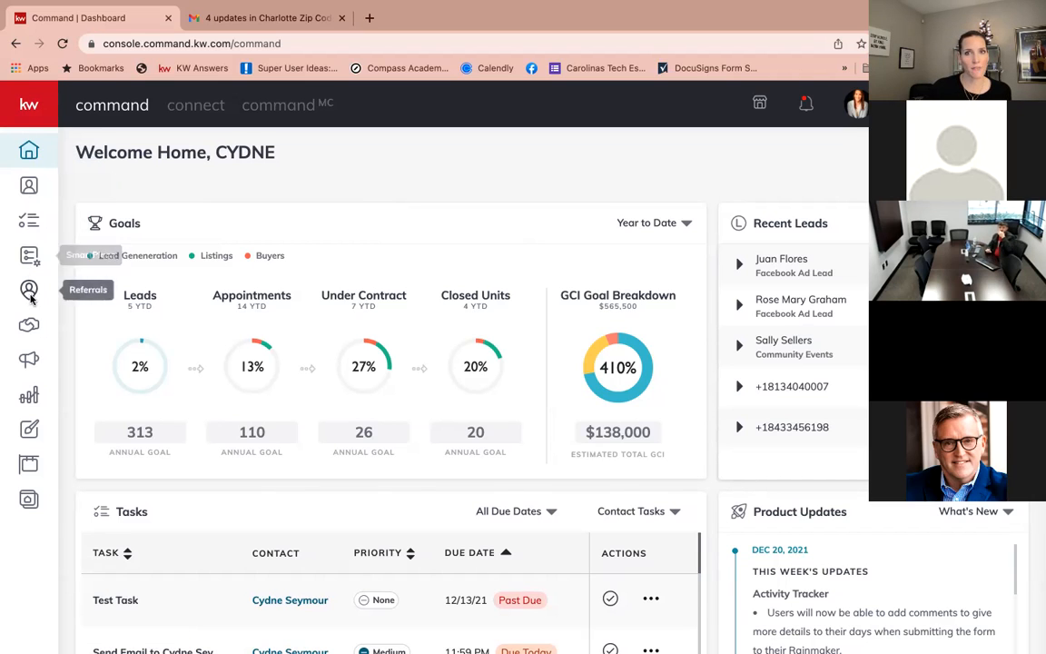
Expand the sidebar, go to Contacts, and place the cursor in the contact search box.
{"action": "left_click", "coordinate": [30, 106]}
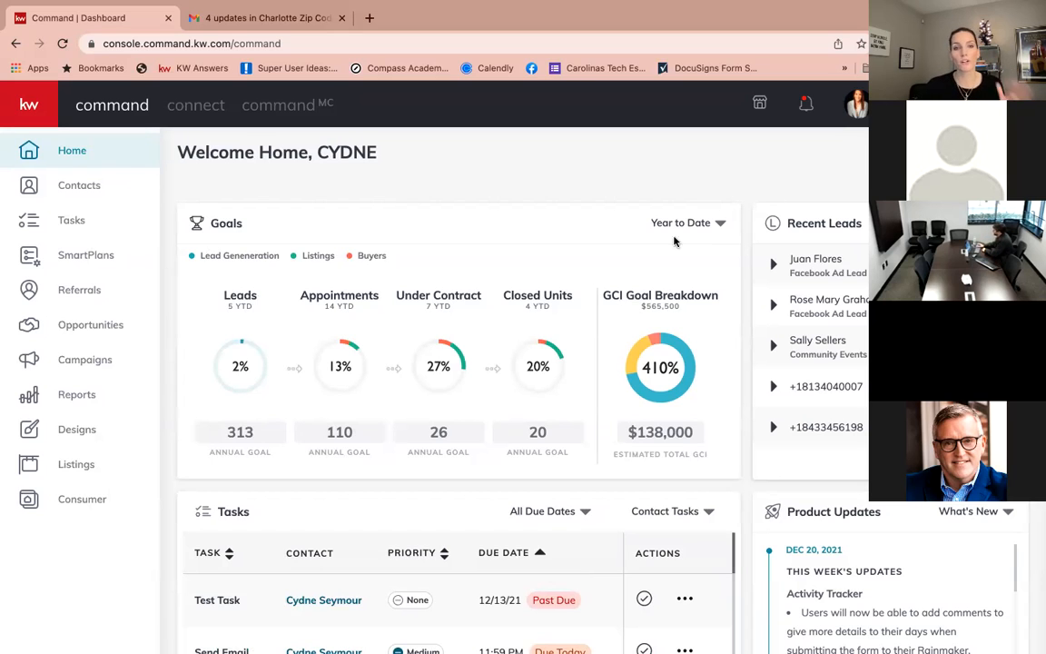
{"action": "left_click", "coordinate": [77, 191]}
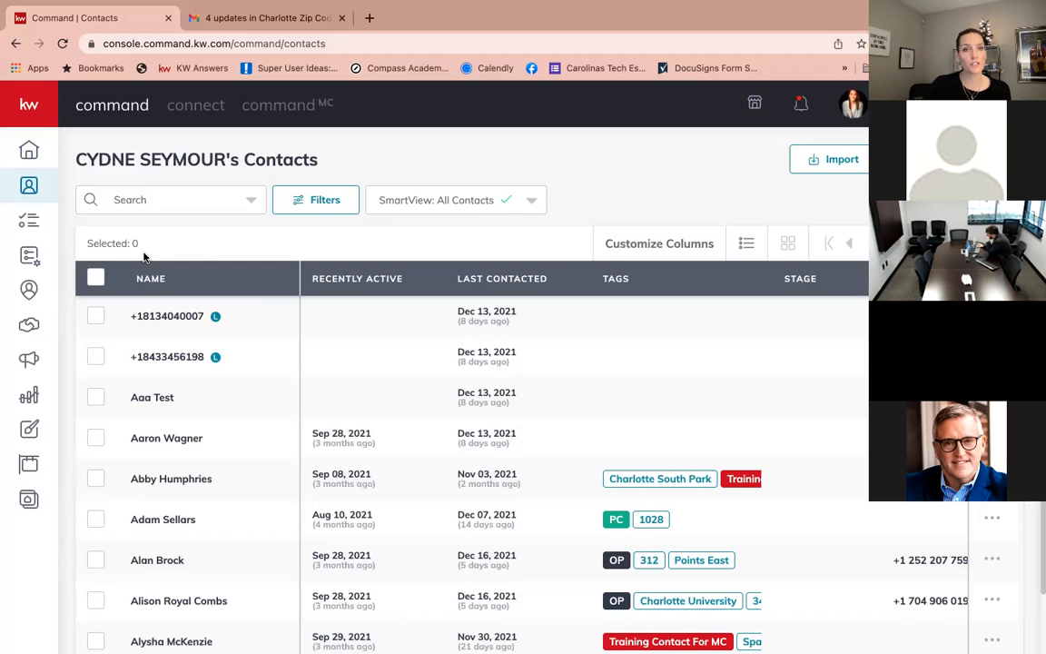
{"action": "left_click", "coordinate": [163, 202]}
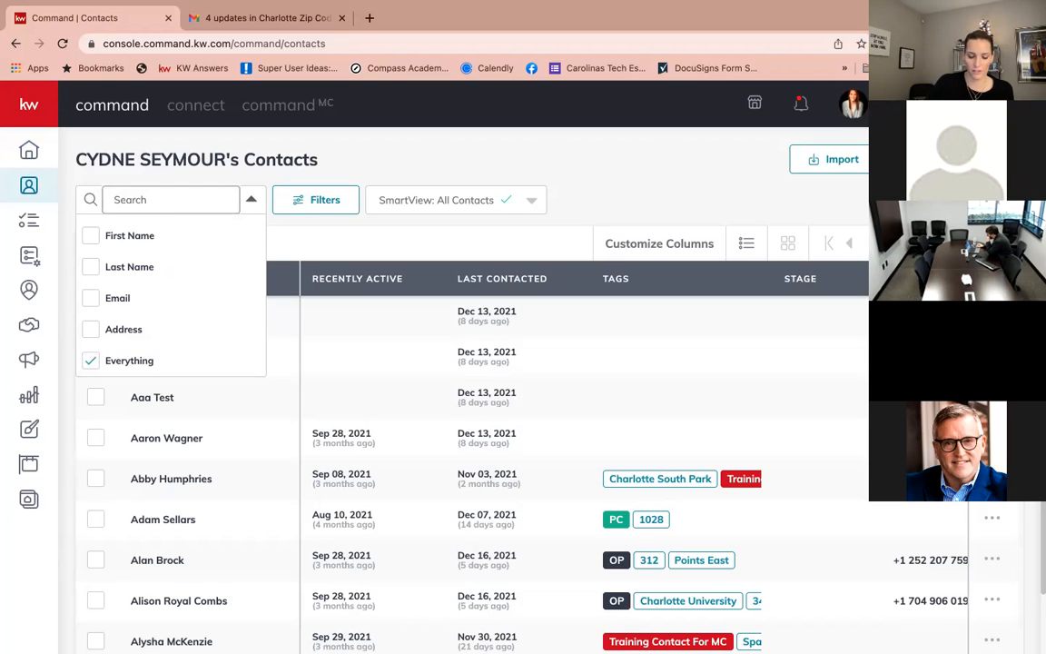
Filter contacts by the client's name and open the Test Client record.
{"action": "type", "text": "cyd"}
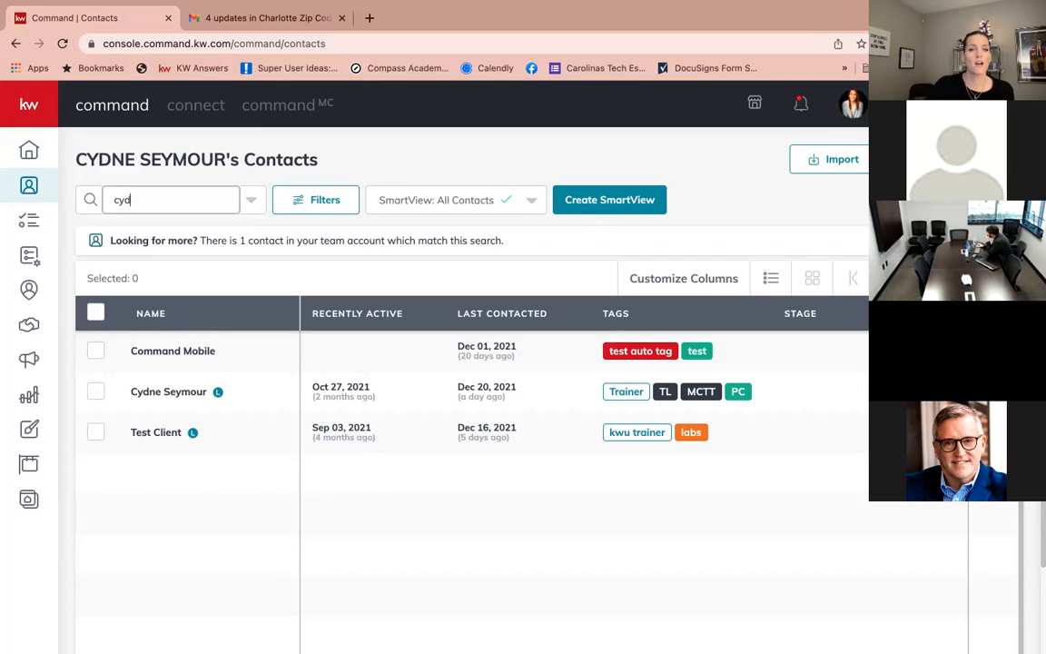
{"action": "scroll", "coordinate": [361, 351], "scroll_direction": "right", "scroll_amount": 5}
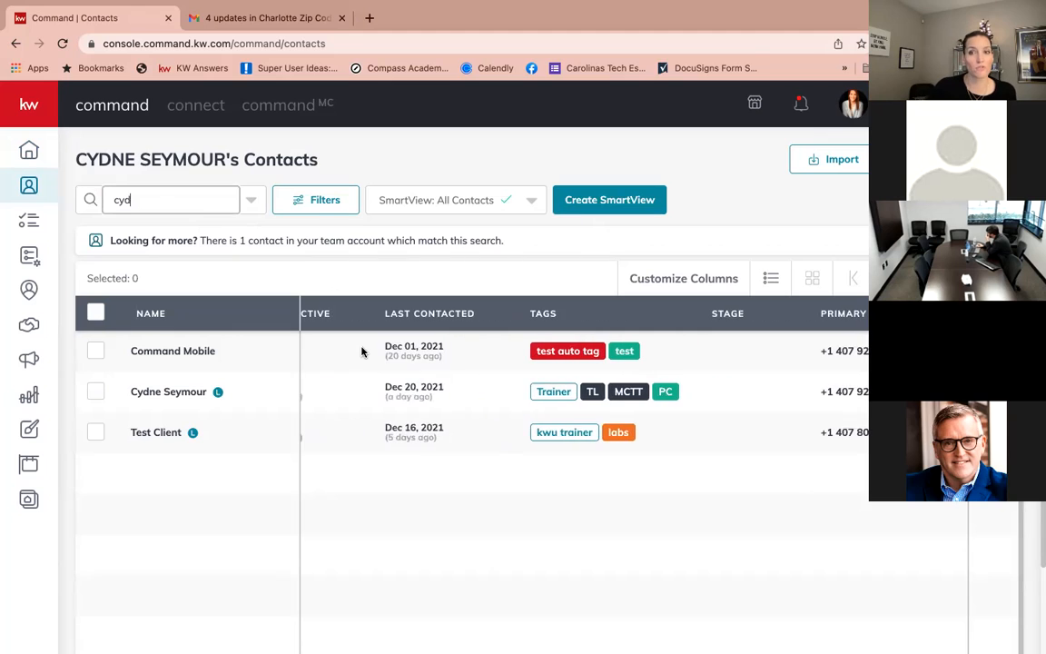
{"action": "scroll", "coordinate": [361, 351], "scroll_direction": "left", "scroll_amount": 5}
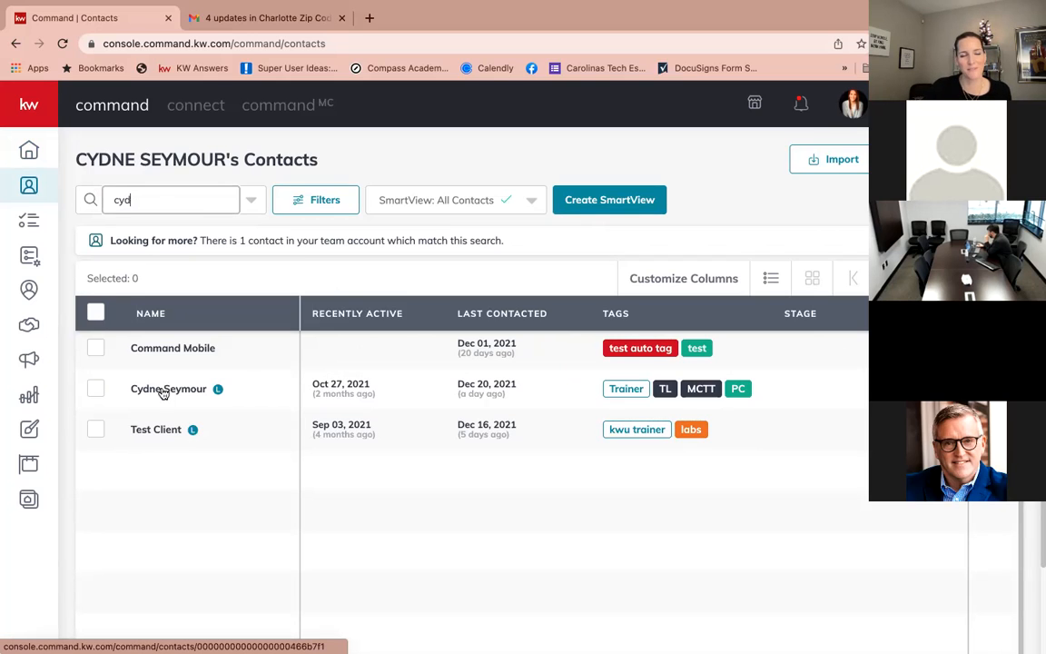
{"action": "left_click", "coordinate": [155, 429]}
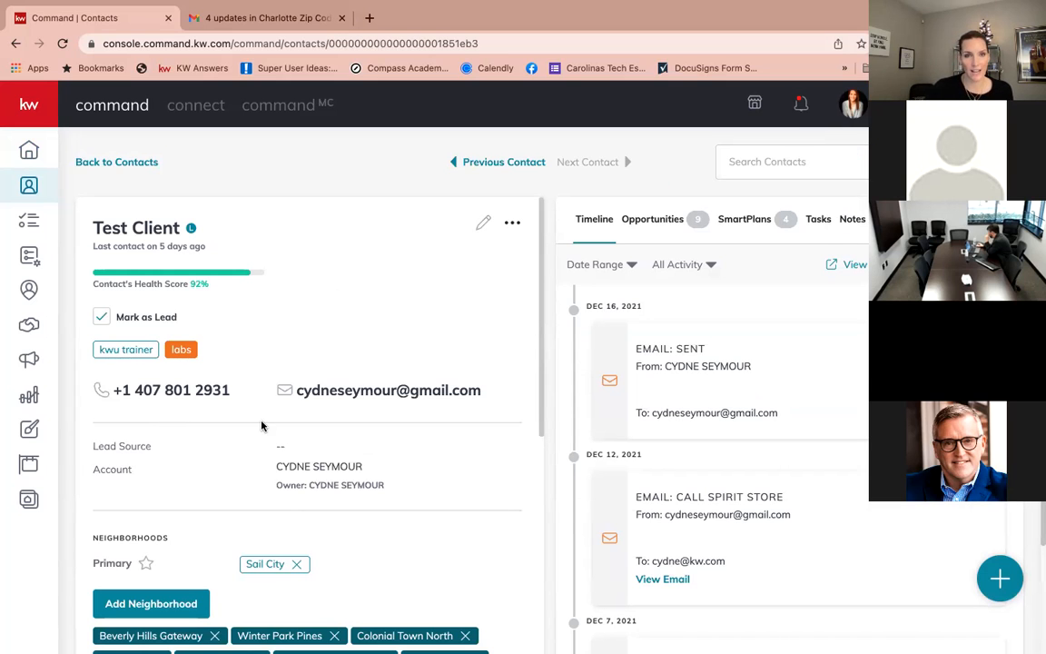
{"action": "scroll", "coordinate": [531, 266], "scroll_direction": "down", "scroll_amount": 1}
{"action": "scroll", "coordinate": [730, 257], "scroll_direction": "up", "scroll_amount": 2}
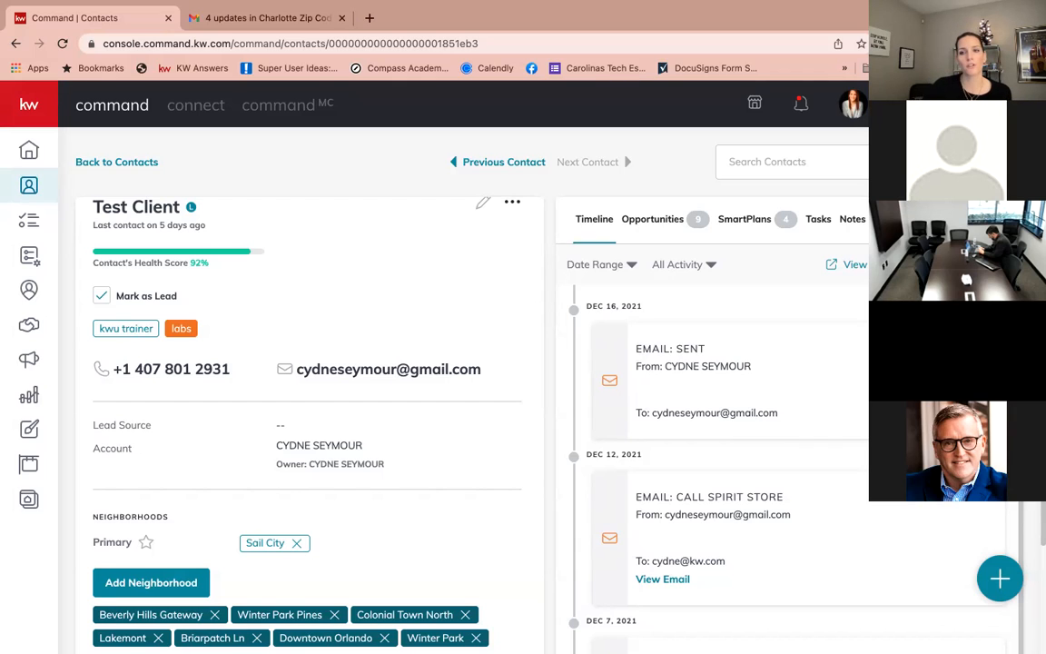
Start a new saved search from Test Client's Saved Searches and expand the Search by options.
{"action": "left_click", "coordinate": [902, 219]}
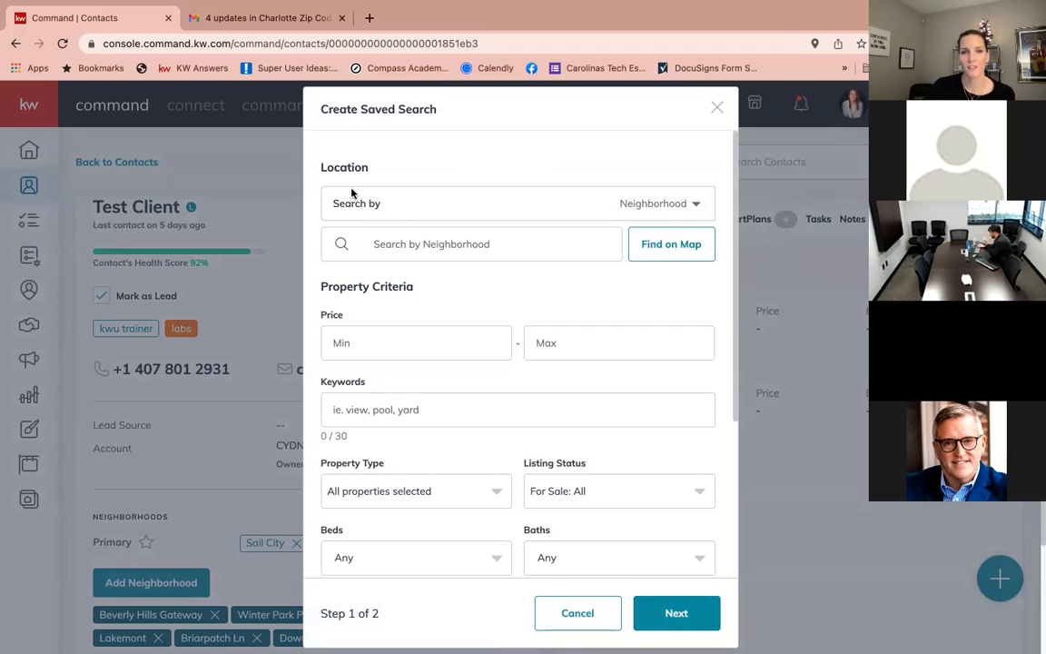
{"action": "left_click", "coordinate": [635, 203]}
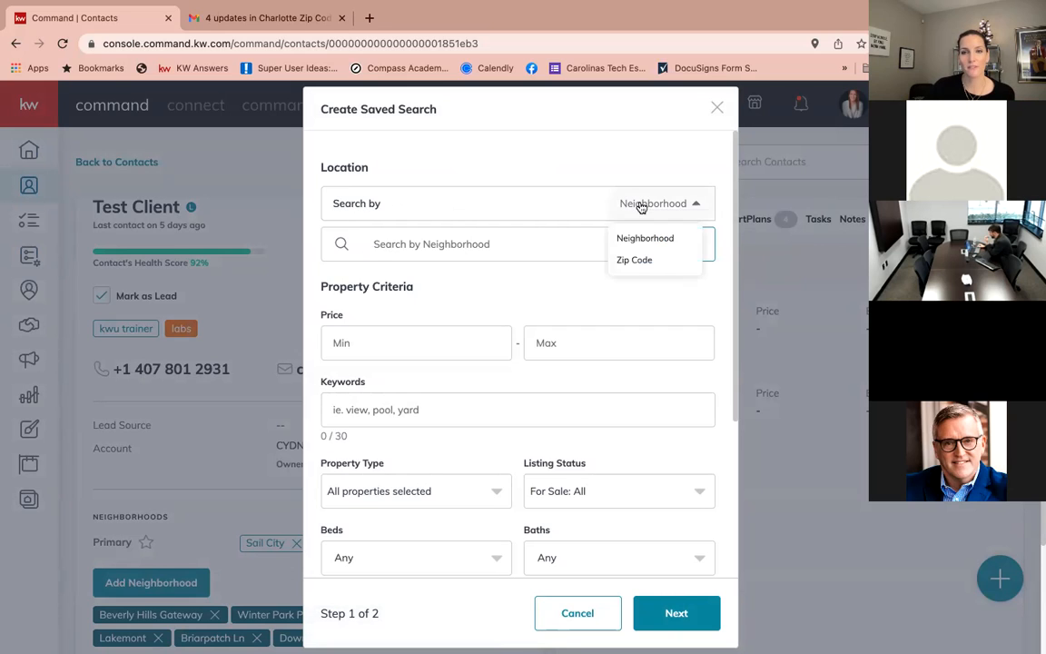
Search by Zip Code and add 27612 as the saved search location.
{"action": "left_click", "coordinate": [640, 260]}
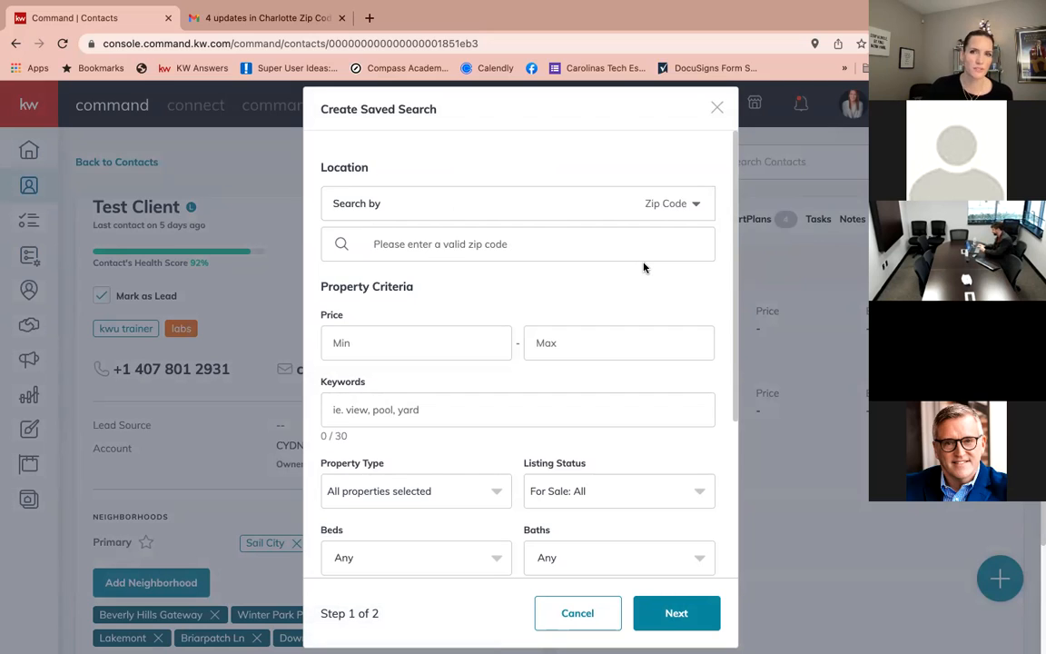
{"action": "left_click", "coordinate": [522, 248]}
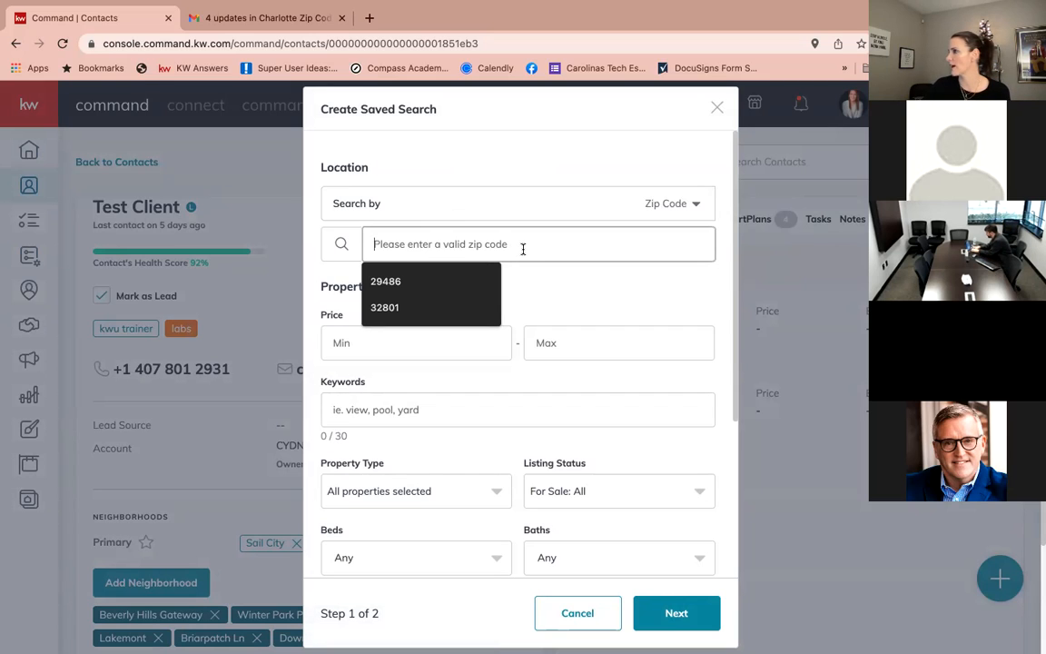
{"action": "type", "text": "2"}
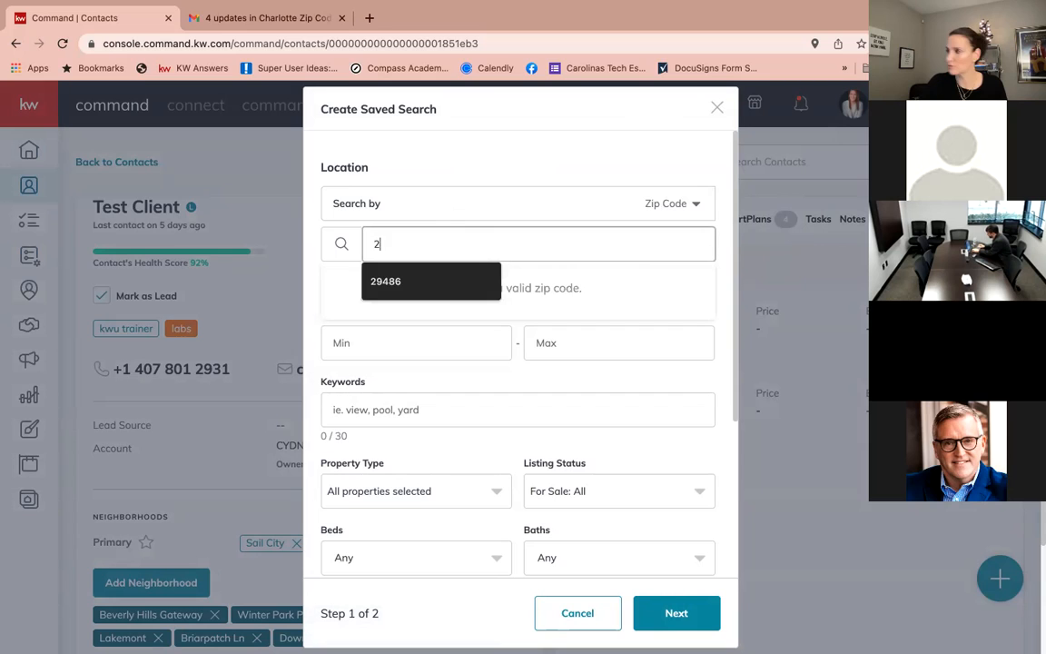
{"action": "type", "text": "7612"}
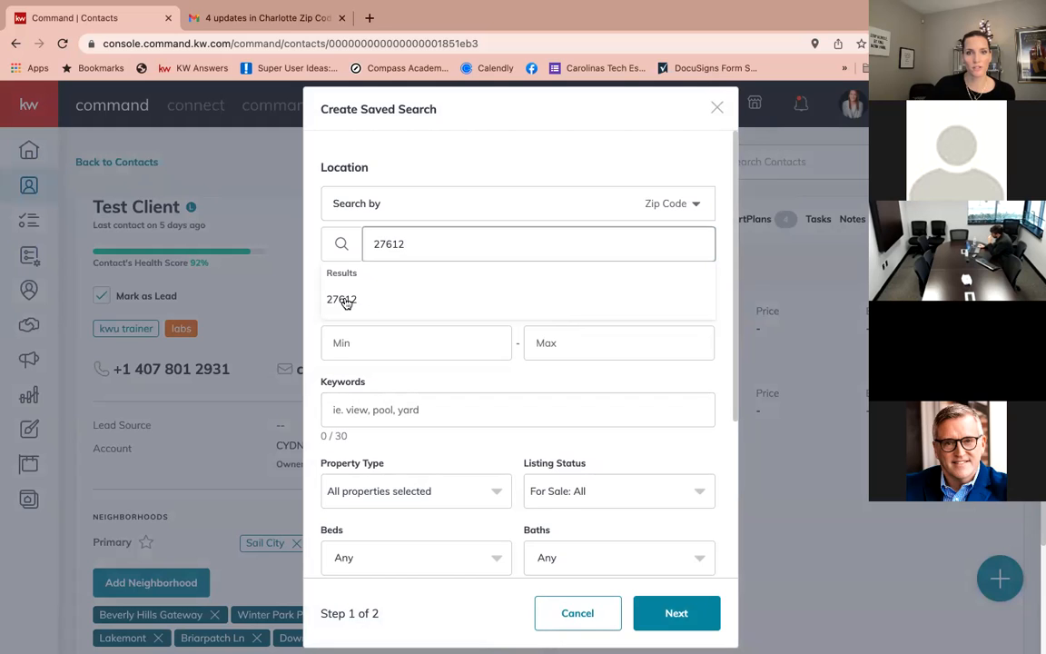
{"action": "left_click", "coordinate": [343, 299]}
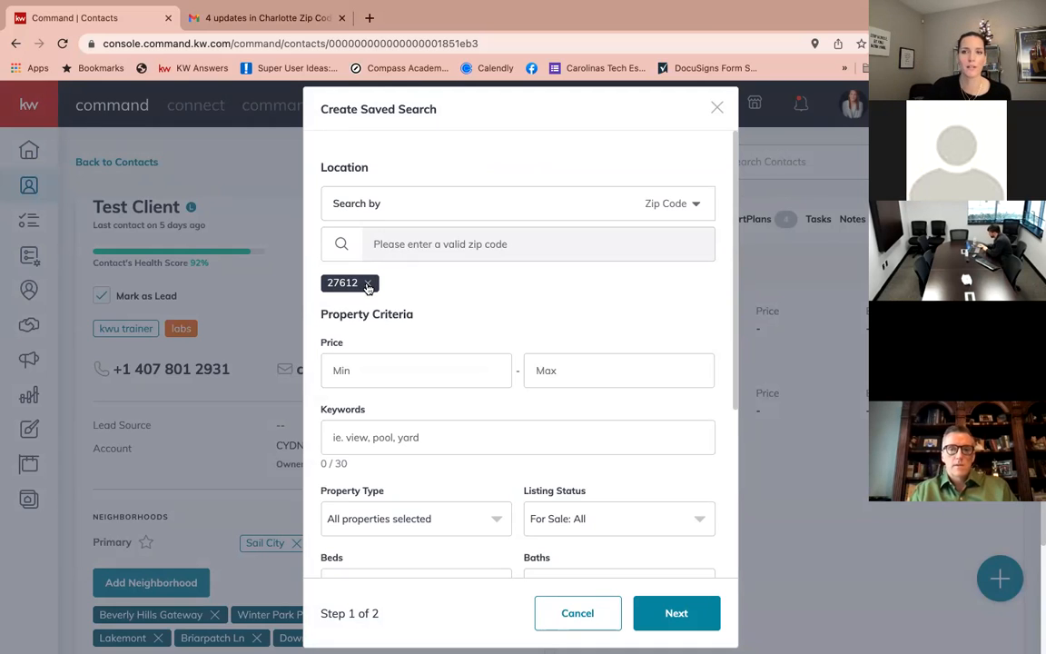
{"action": "scroll", "coordinate": [397, 308], "scroll_direction": "down", "scroll_amount": 2}
{"action": "scroll", "coordinate": [397, 313], "scroll_direction": "down", "scroll_amount": 2}
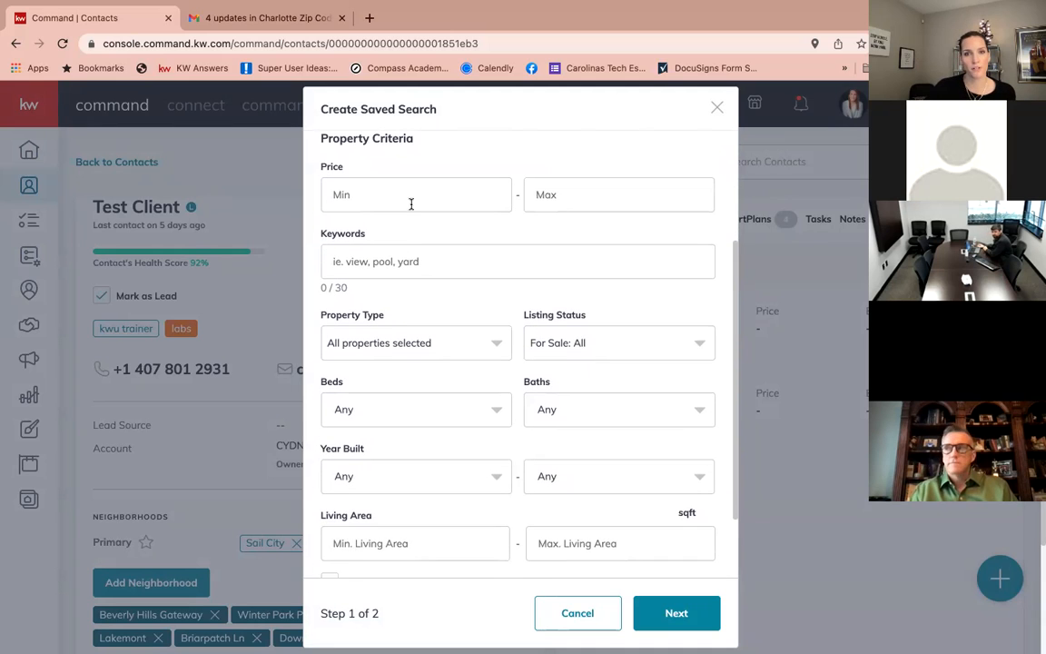
{"action": "scroll", "coordinate": [411, 203], "scroll_direction": "down", "scroll_amount": 1}
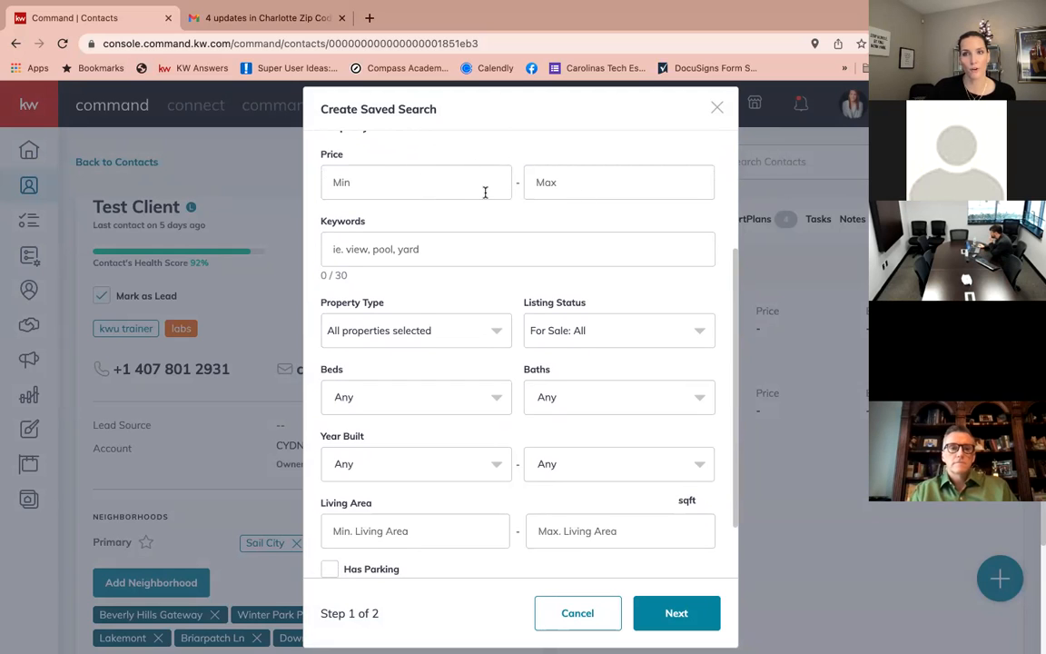
{"action": "scroll", "coordinate": [485, 193], "scroll_direction": "up", "scroll_amount": 1}
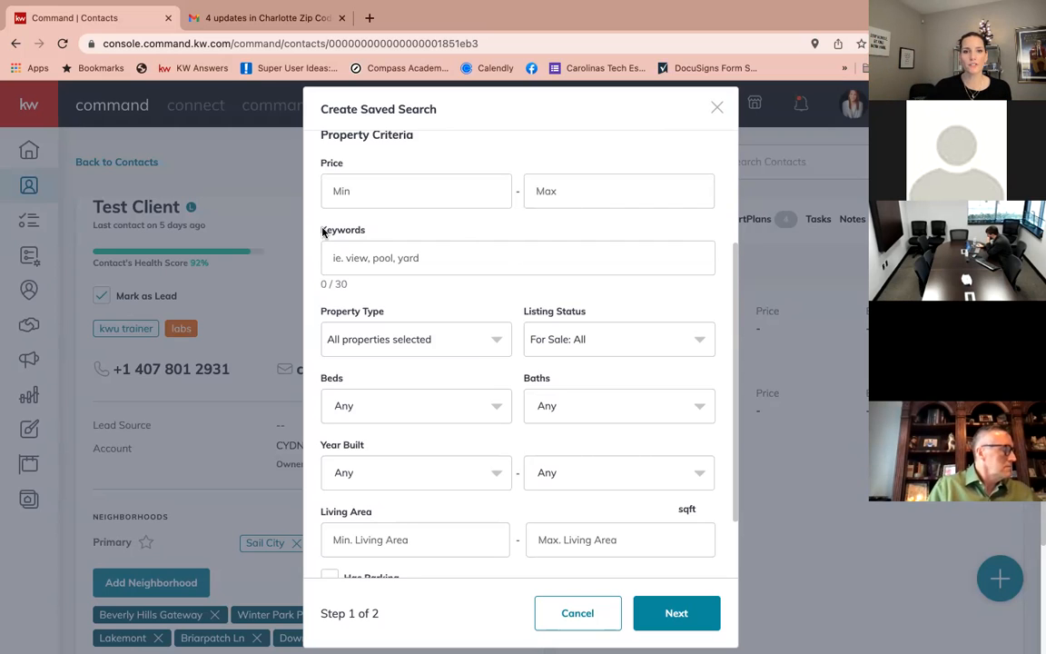
{"action": "left_click_drag", "start_coordinate": [323, 230], "coordinate": [366, 233]}
{"action": "left_click", "coordinate": [366, 231]}
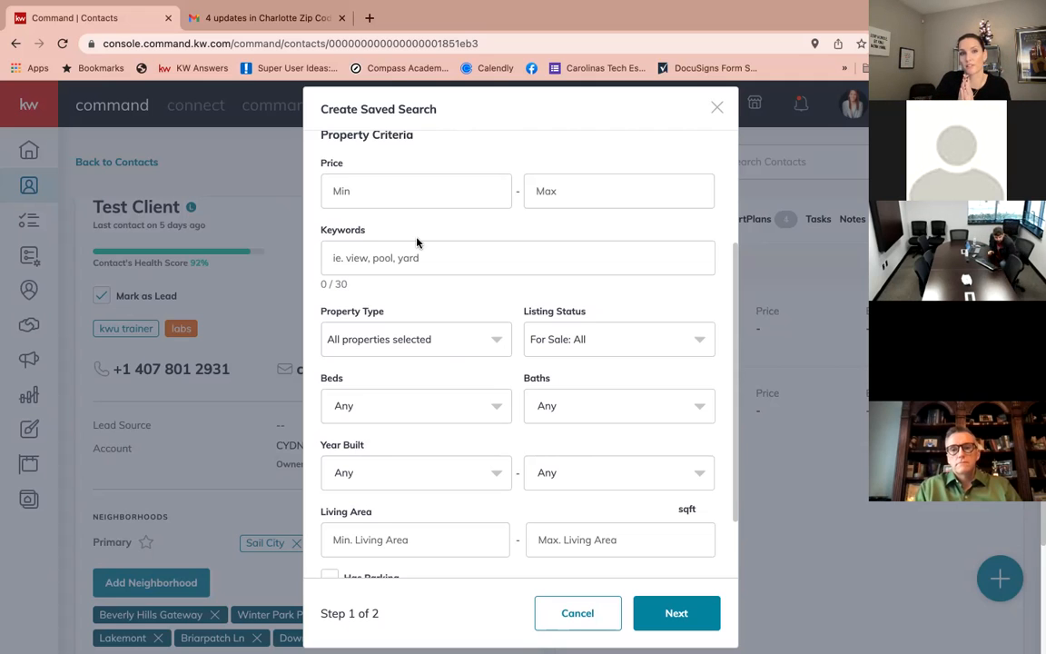
Add 'pool' as a keyword chip, then remove it so no keyword filter remains.
{"action": "left_click", "coordinate": [417, 245]}
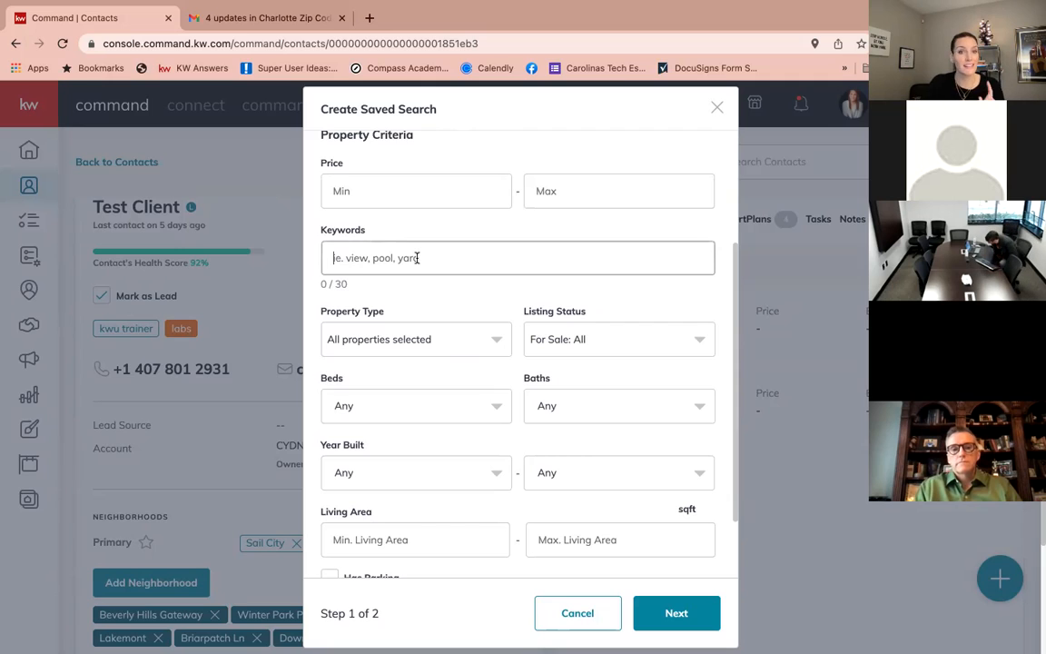
{"action": "type", "text": "pool,"}
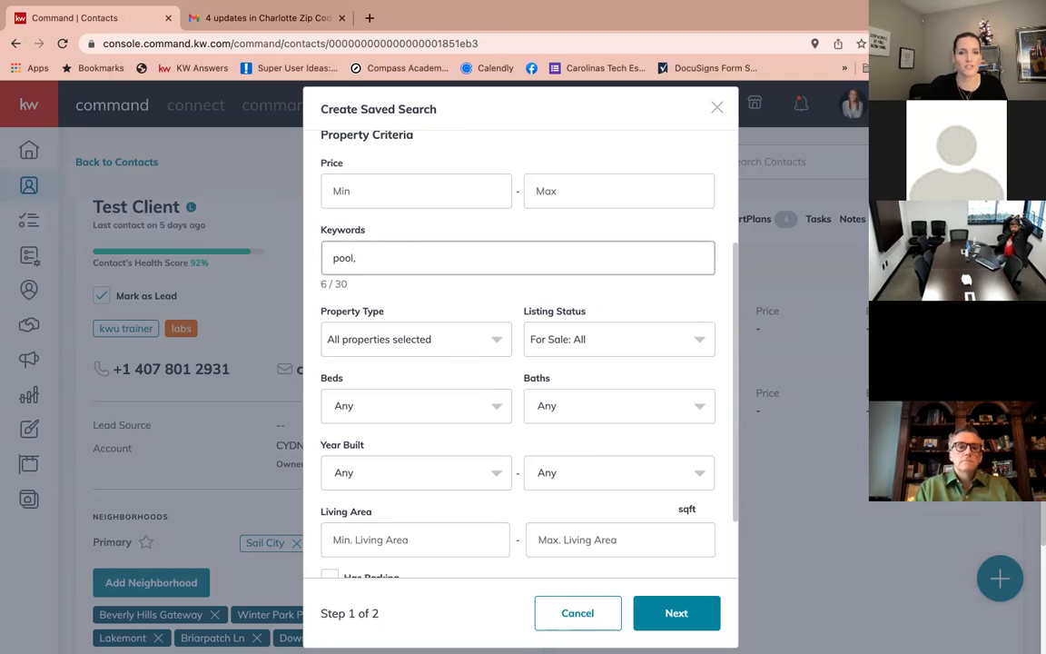
{"action": "key", "text": "BackSpace"}
{"action": "key", "text": "BackSpace"}
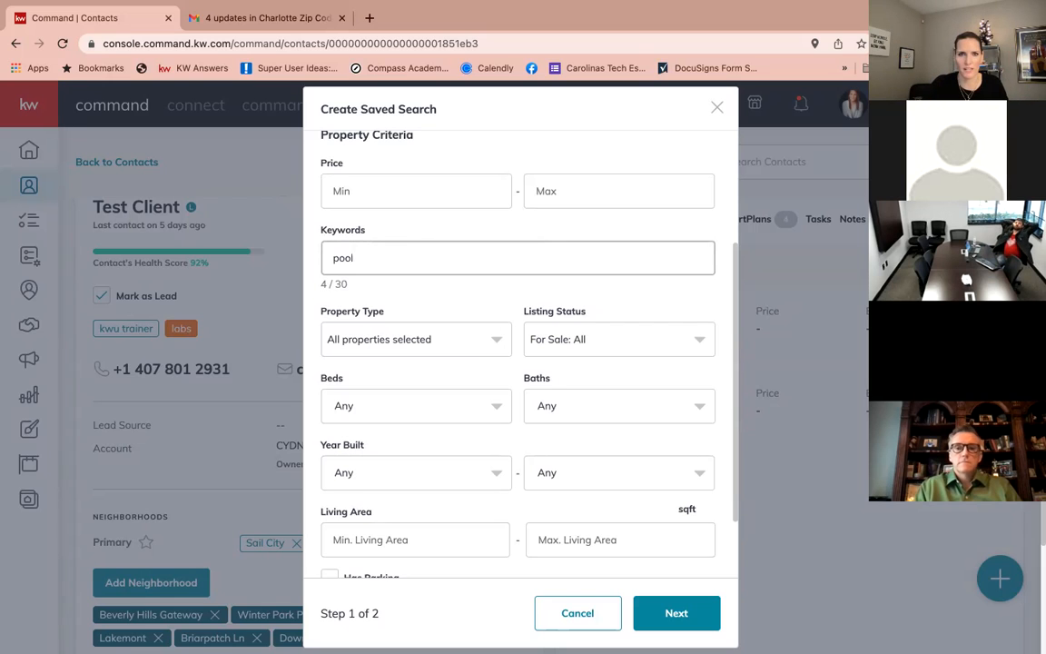
{"action": "key", "text": "Return"}
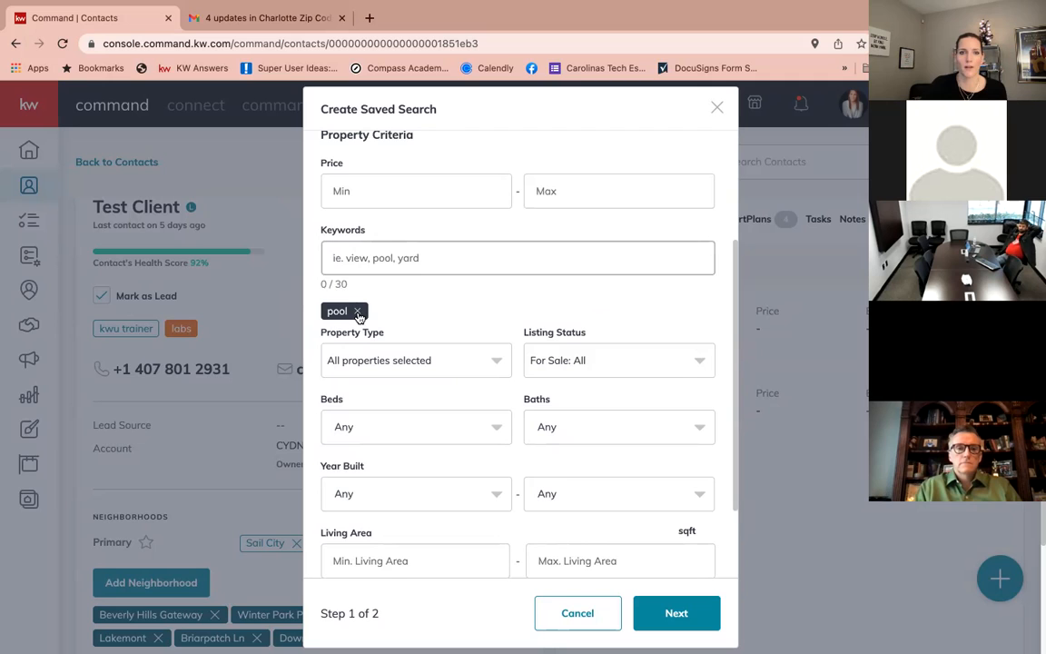
{"action": "left_click", "coordinate": [357, 310]}
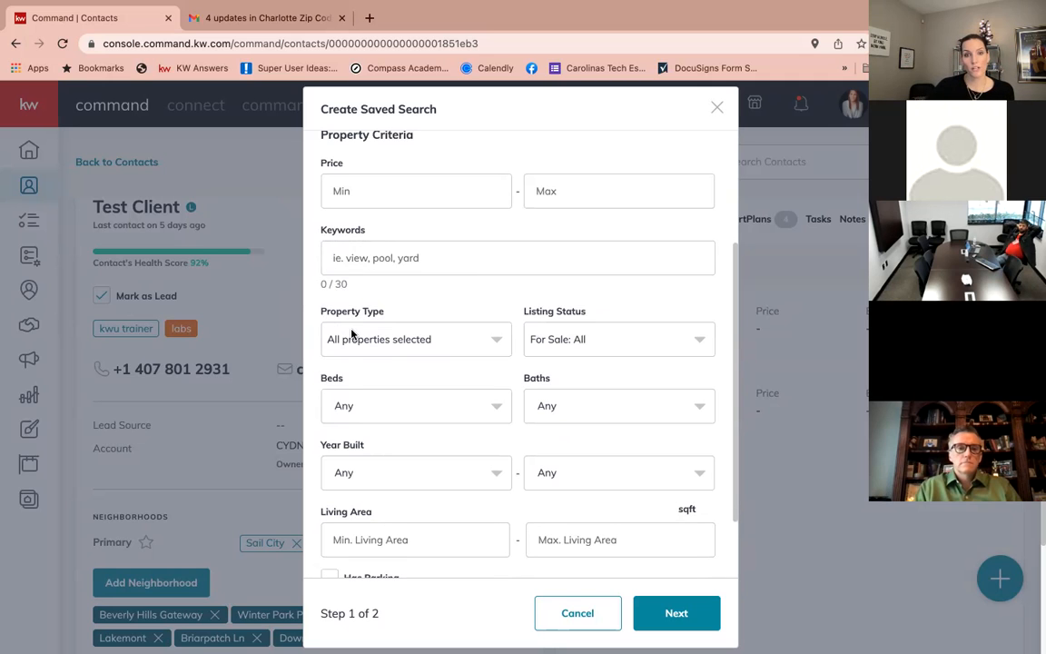
Leave Property Type unchanged and bring up the listing status choices.
{"action": "left_click", "coordinate": [352, 335]}
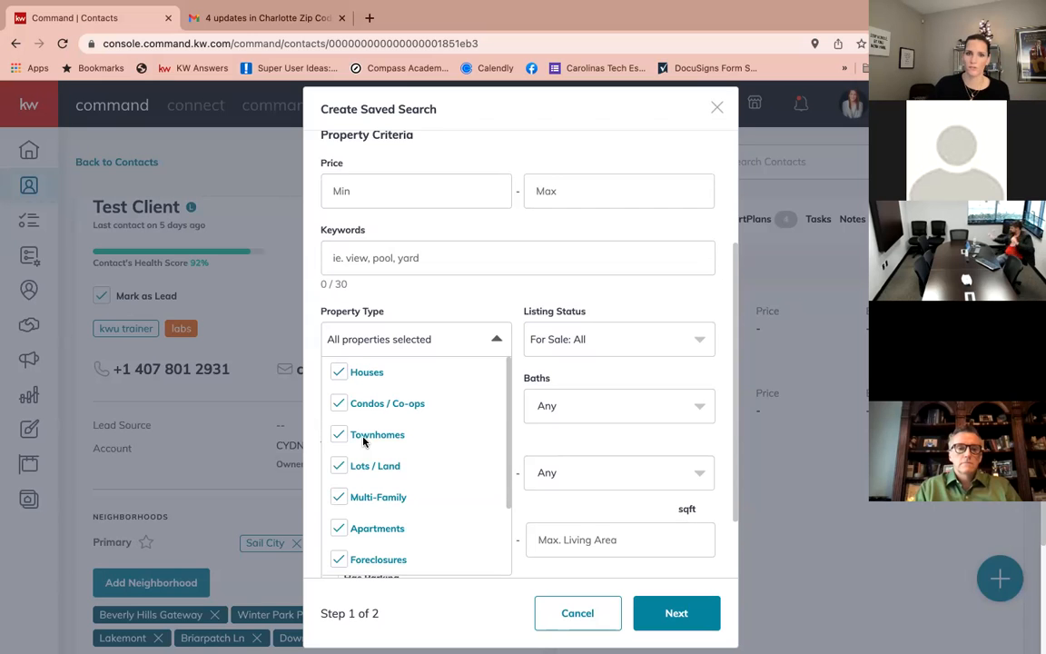
{"action": "scroll", "coordinate": [361, 493], "scroll_direction": "down", "scroll_amount": 5}
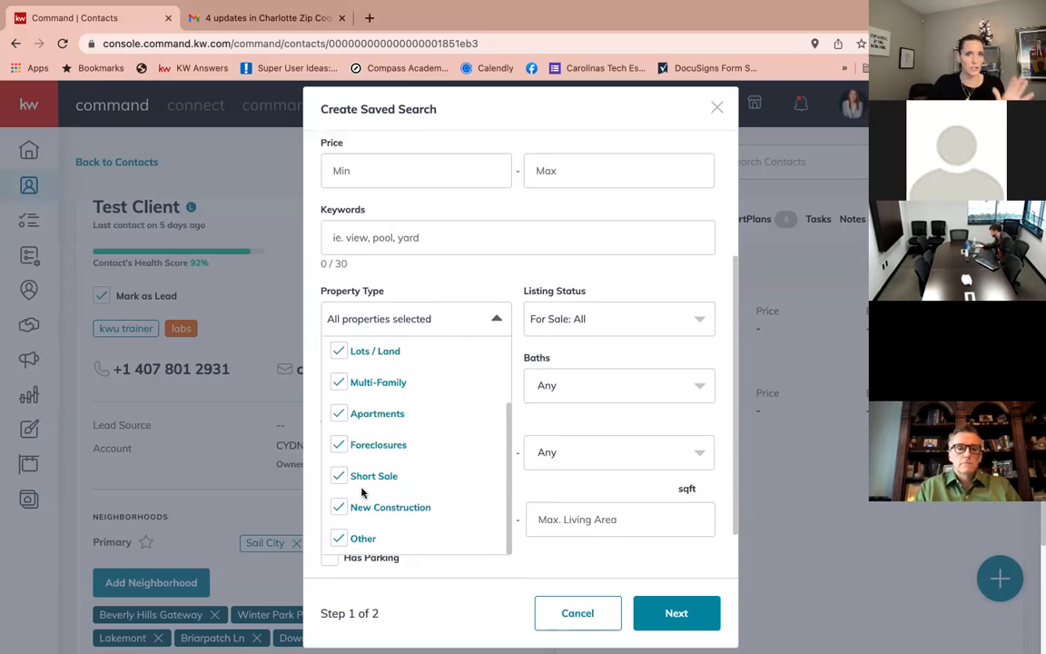
{"action": "left_click", "coordinate": [382, 242]}
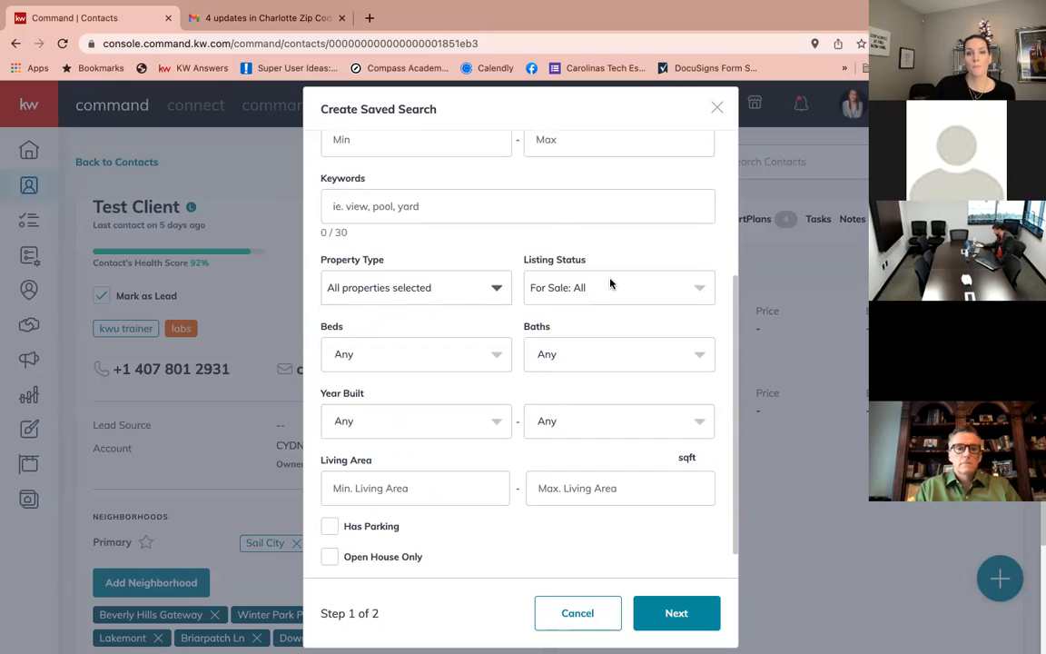
{"action": "left_click_drag", "start_coordinate": [524, 262], "coordinate": [588, 263]}
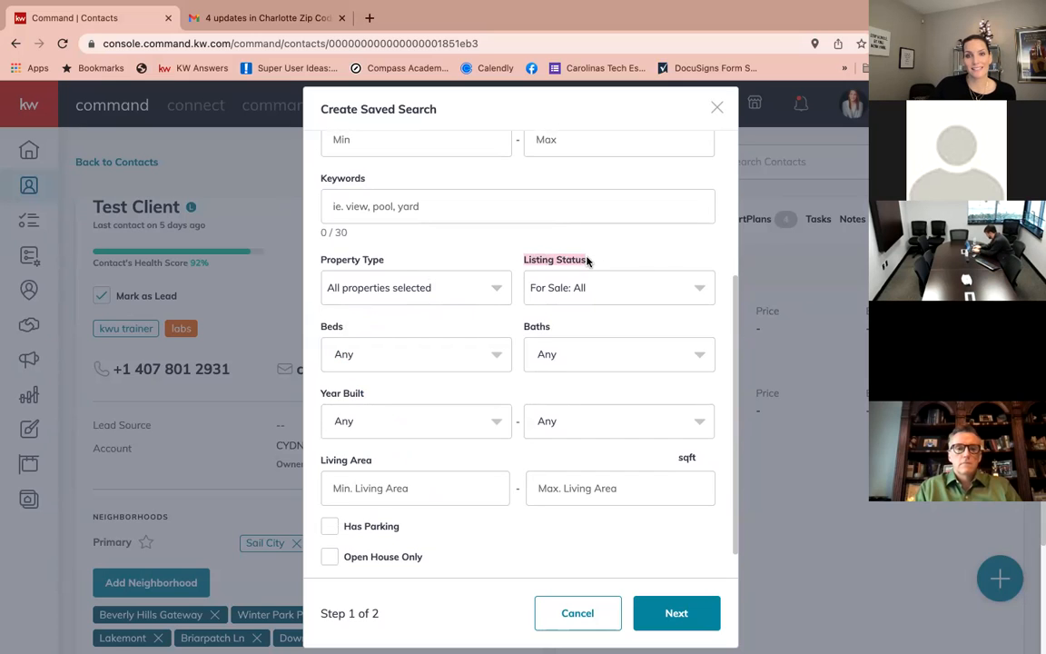
{"action": "left_click", "coordinate": [586, 288]}
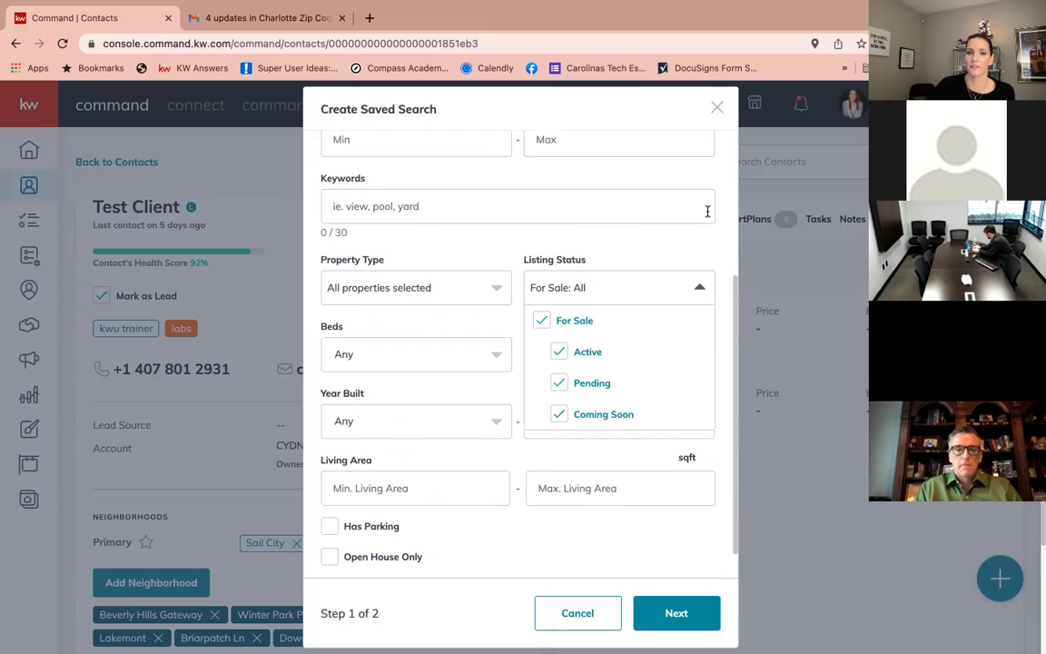
{"action": "left_click", "coordinate": [696, 284]}
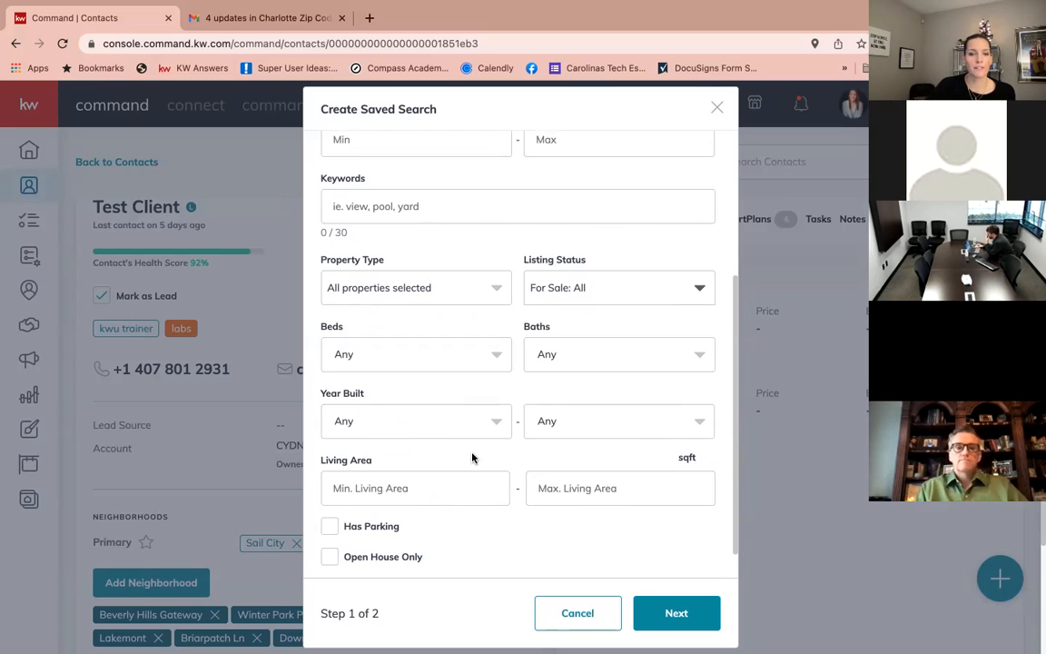
{"action": "scroll", "coordinate": [468, 457], "scroll_direction": "down", "scroll_amount": 1}
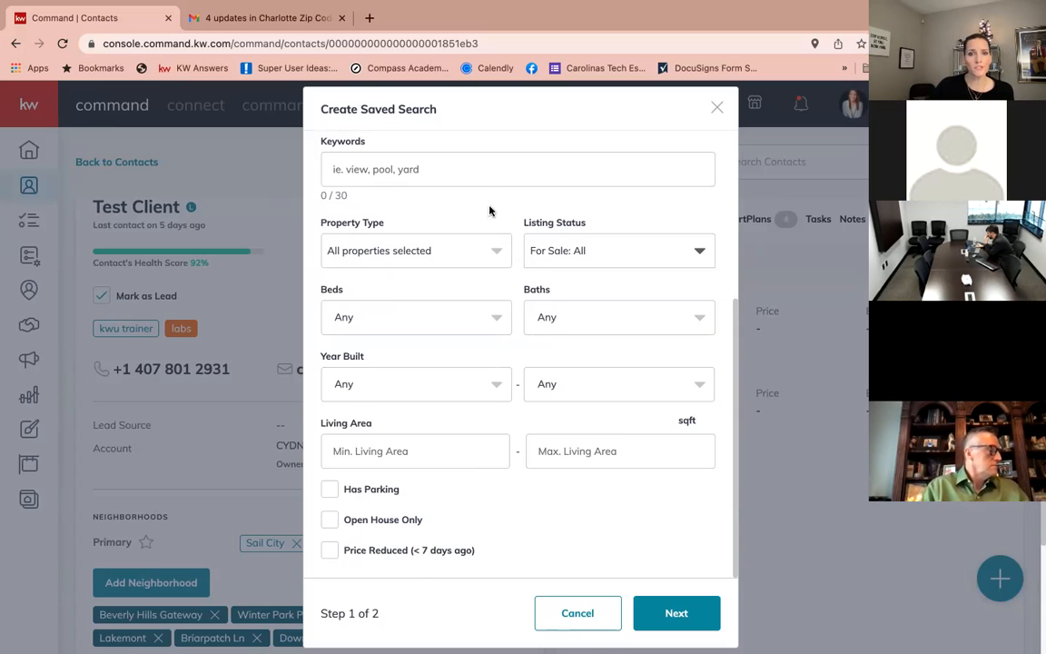
{"action": "scroll", "coordinate": [439, 183], "scroll_direction": "up", "scroll_amount": 4}
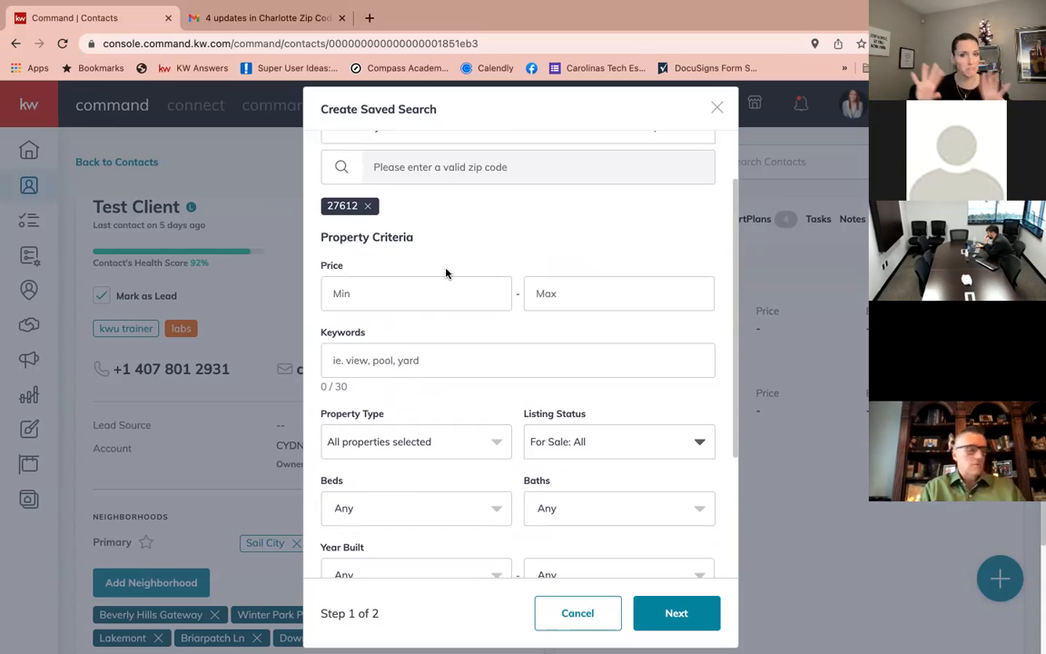
{"action": "scroll", "coordinate": [499, 334], "scroll_direction": "down", "scroll_amount": 3}
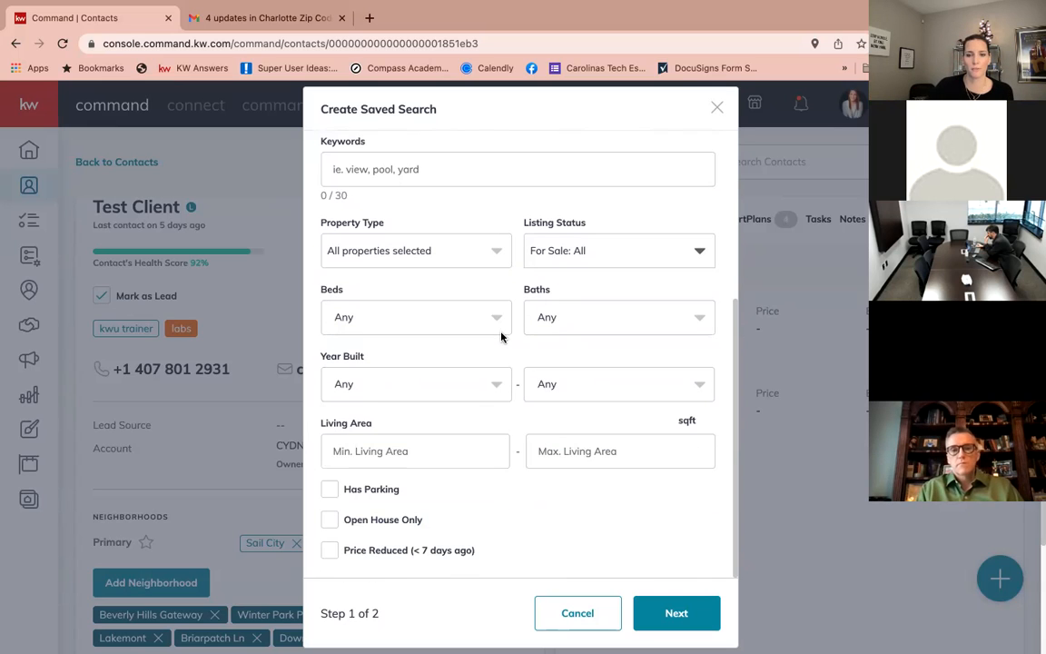
On step 2, title the saved search '12 Days of Command' and enable client email notifications.
{"action": "left_click", "coordinate": [679, 610]}
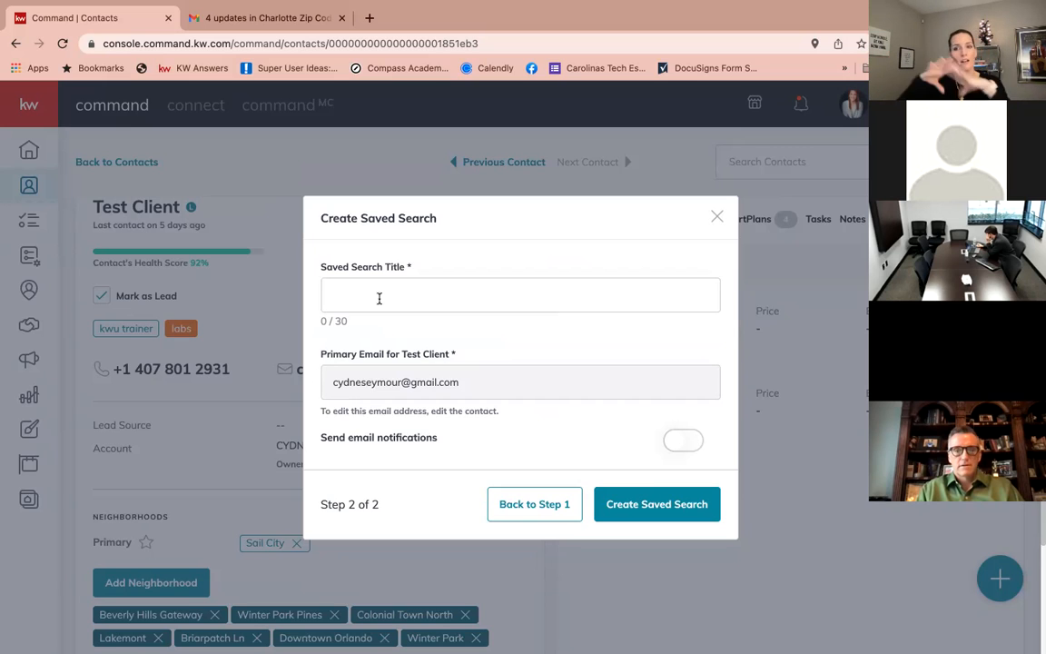
{"action": "left_click", "coordinate": [380, 298]}
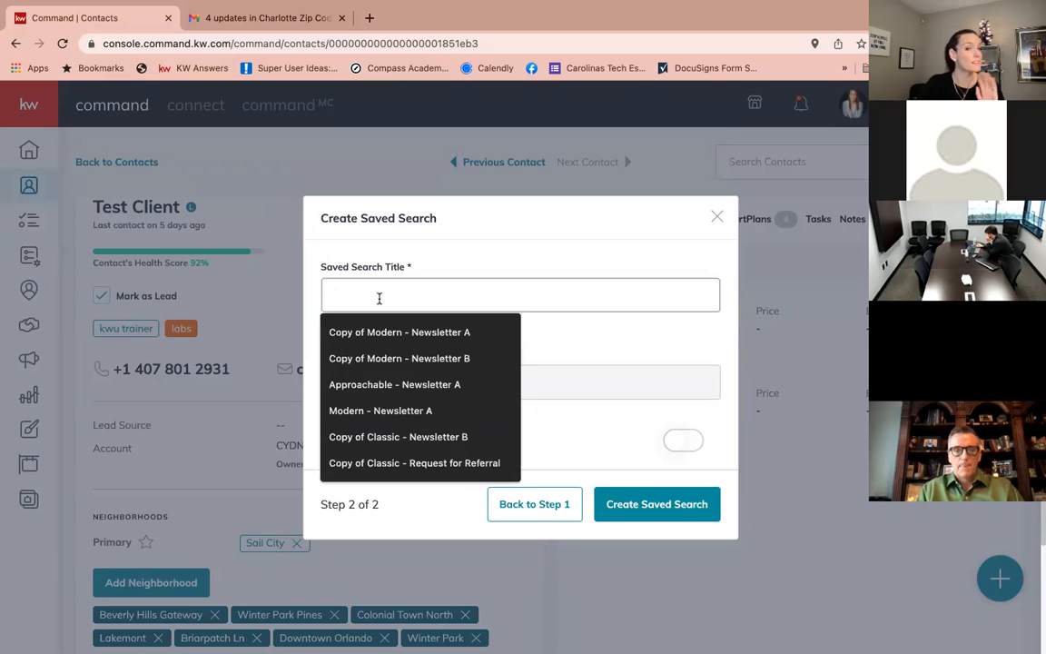
{"action": "type", "text": "1"}
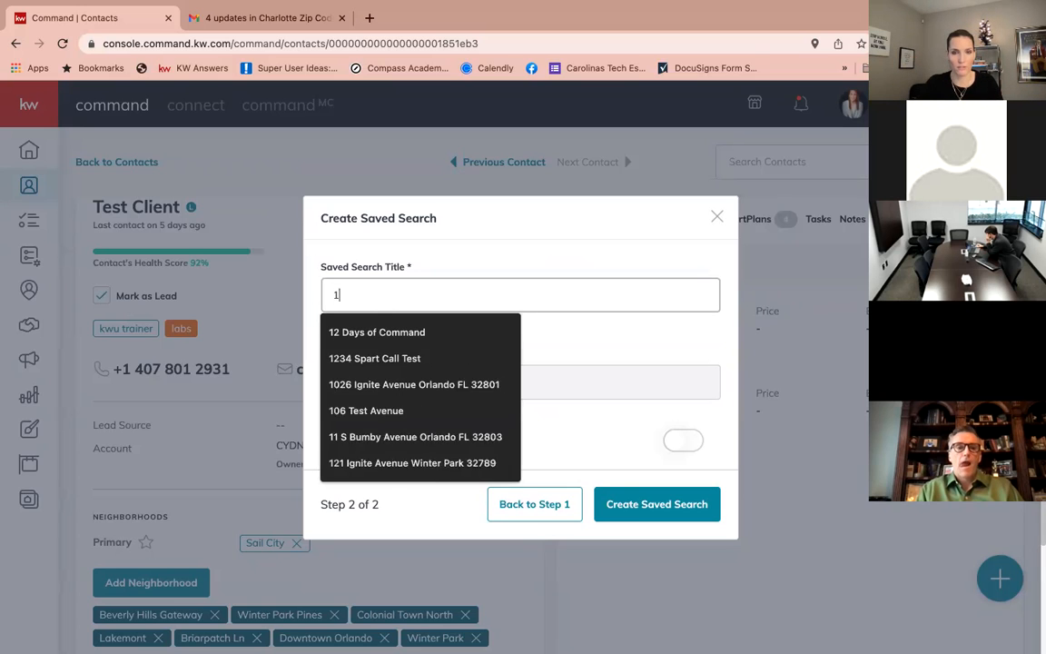
{"action": "type", "text": "2 Days of Command"}
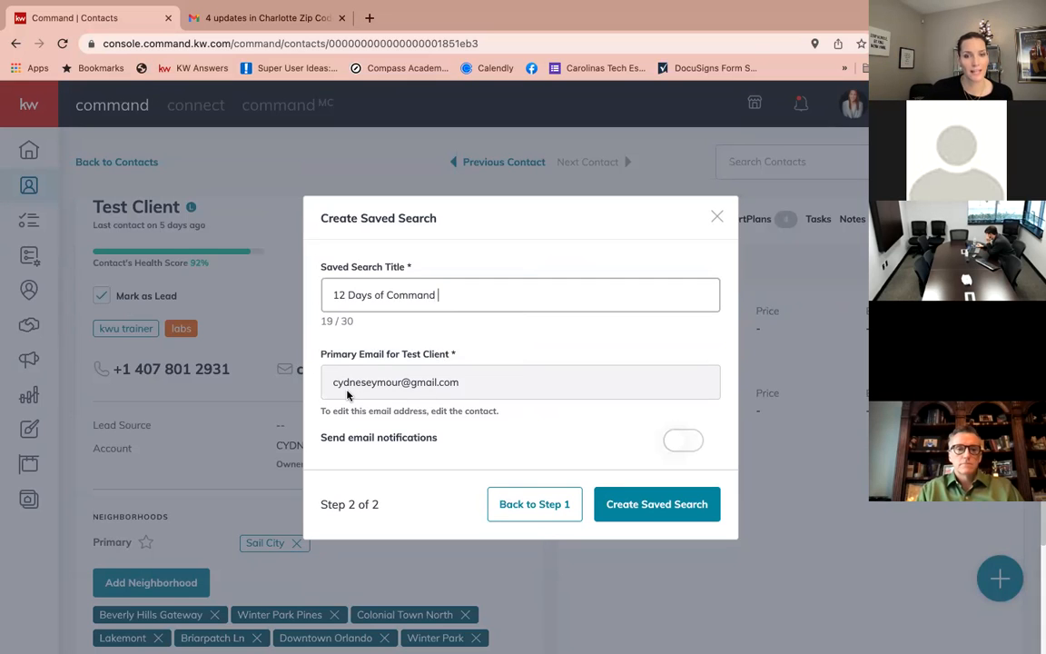
{"action": "left_click", "coordinate": [441, 420]}
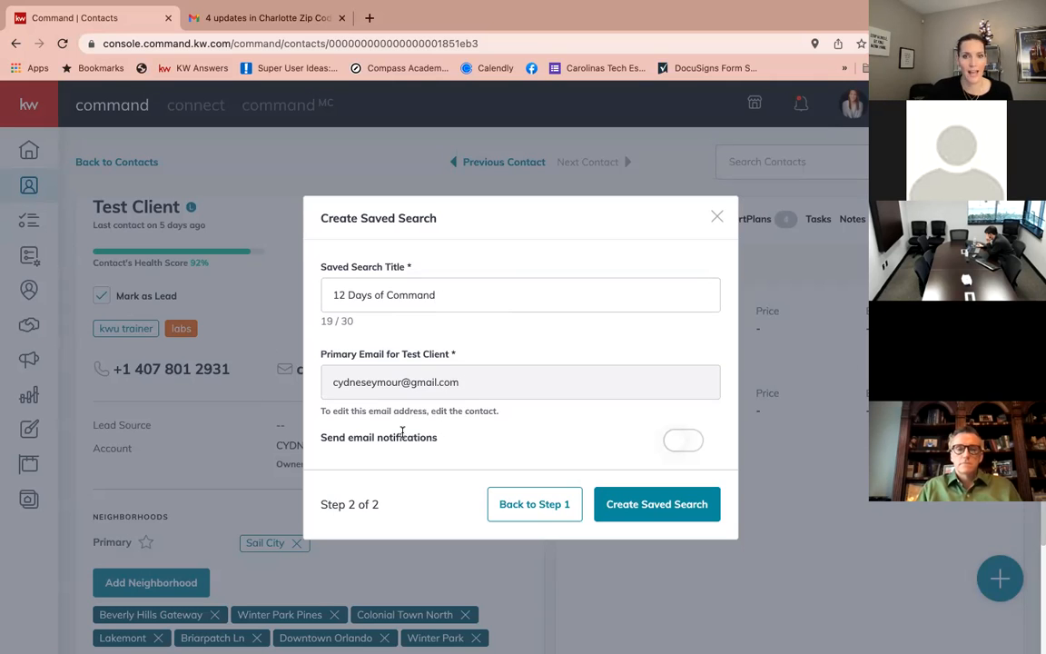
{"action": "left_click_drag", "start_coordinate": [320, 440], "coordinate": [444, 440]}
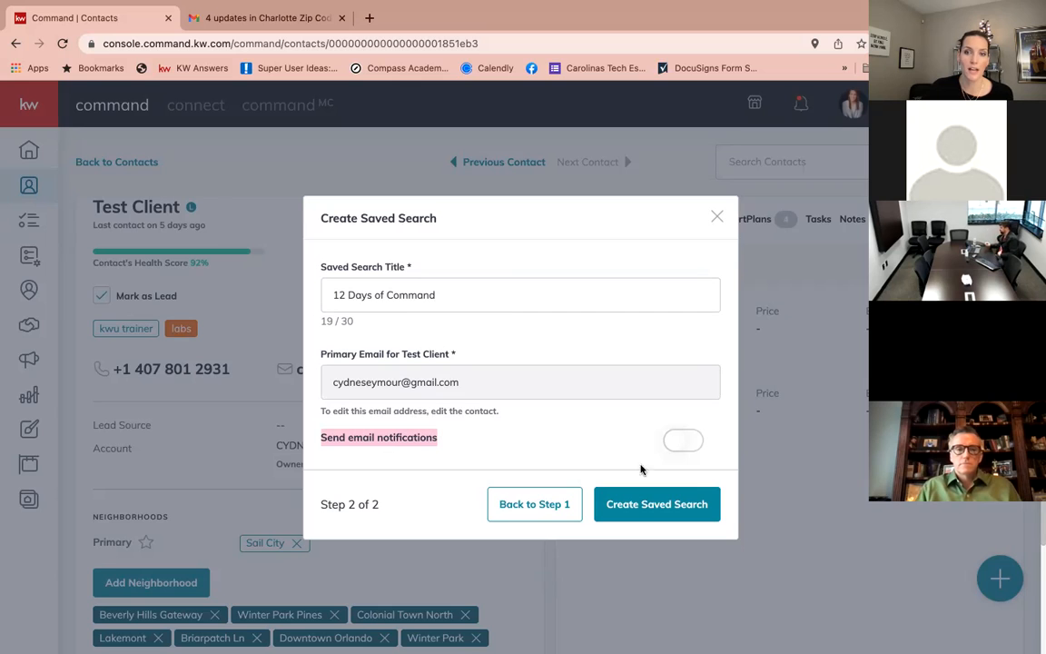
{"action": "left_click", "coordinate": [682, 443]}
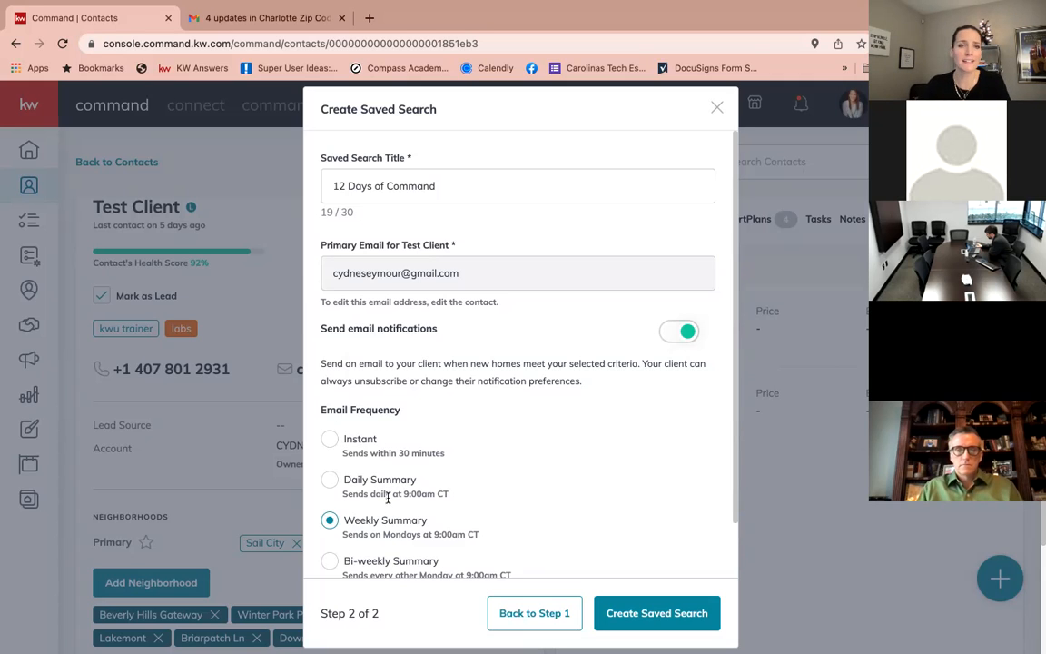
Keep the Weekly Summary email setting and create the saved search.
{"action": "scroll", "coordinate": [388, 497], "scroll_direction": "down", "scroll_amount": 2}
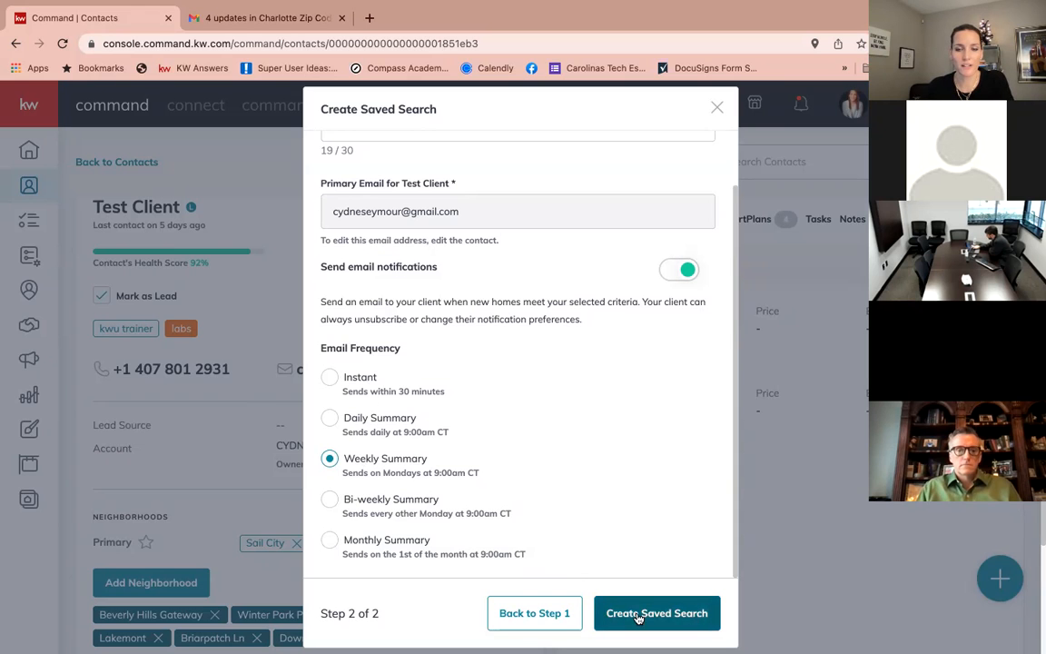
{"action": "left_click", "coordinate": [625, 615]}
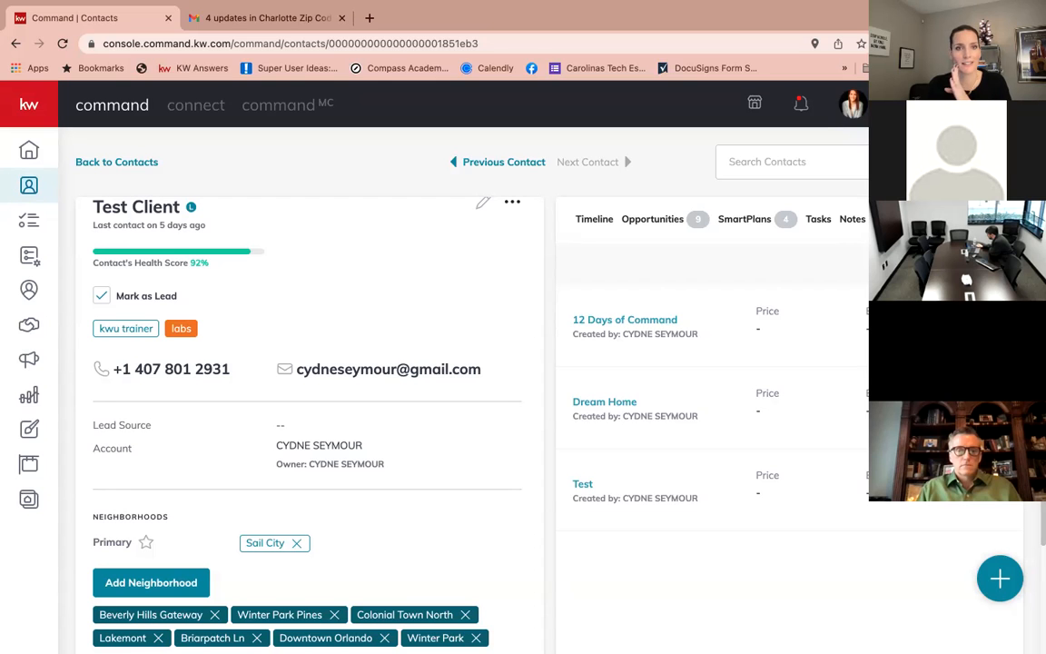
Edit the 12 Days of Command search to a $200,000–$350,000 price range and save it.
{"action": "left_click", "coordinate": [625, 319]}
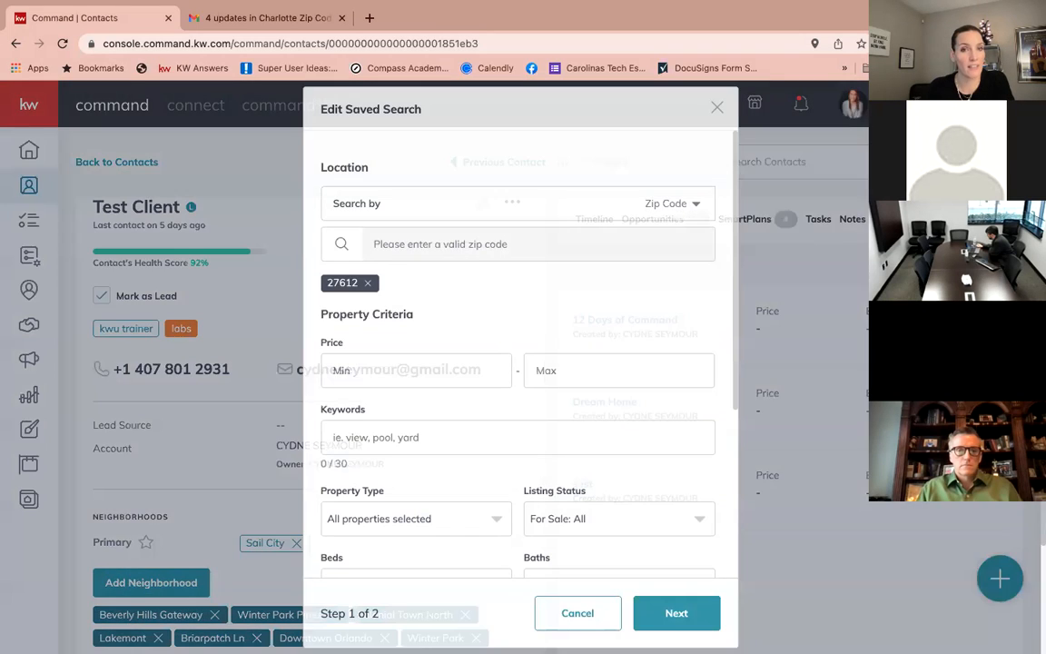
{"action": "left_click", "coordinate": [442, 375]}
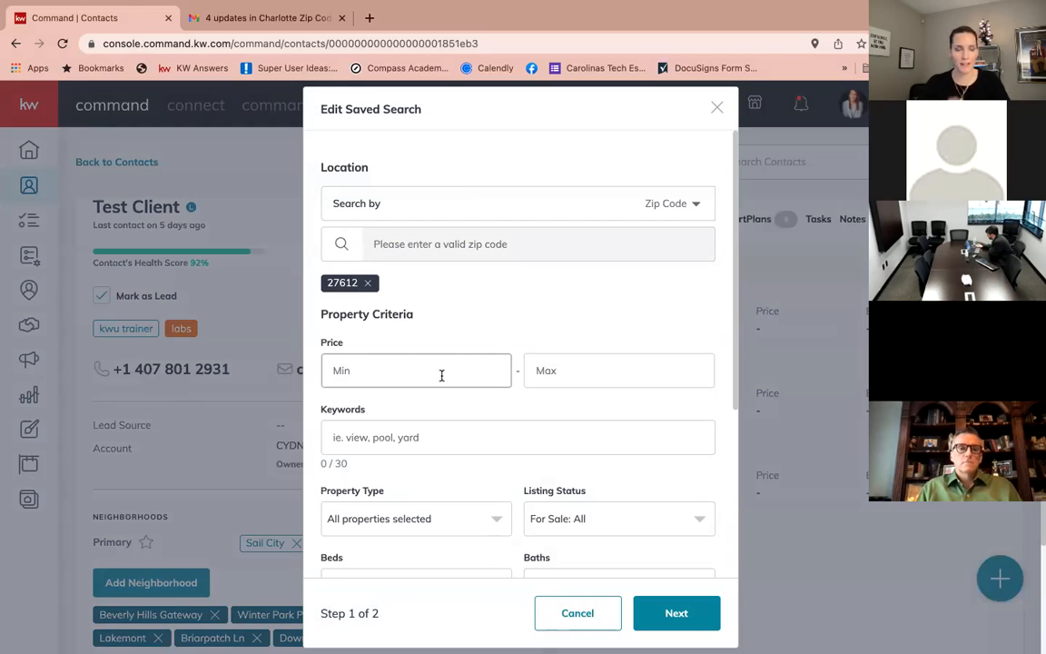
{"action": "type", "text": "2000000"}
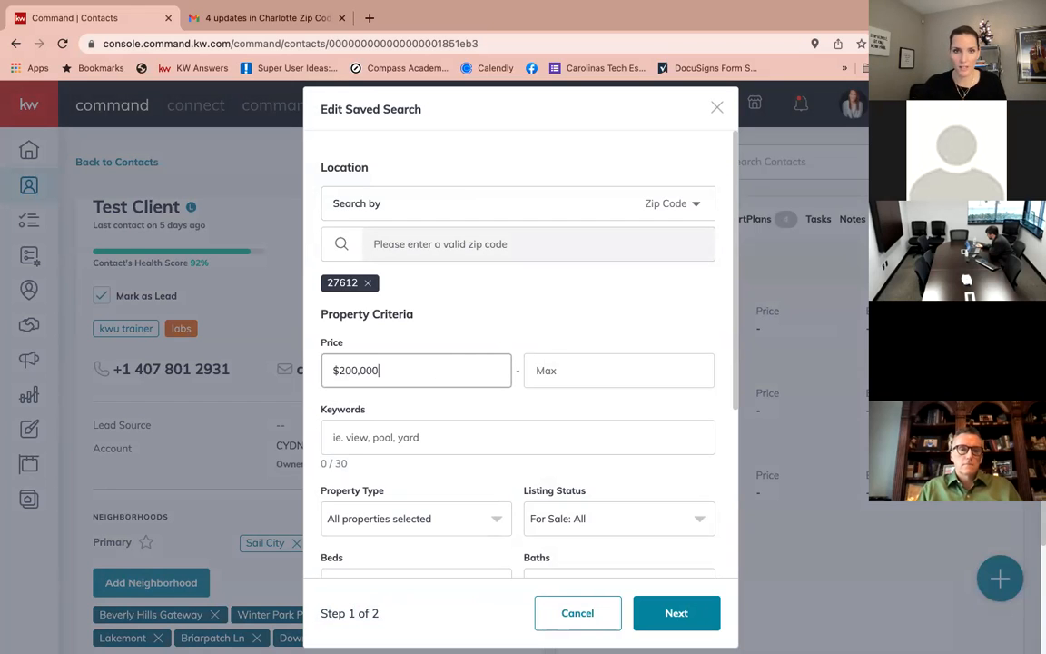
{"action": "left_click", "coordinate": [625, 373]}
{"action": "type", "text": "3"}
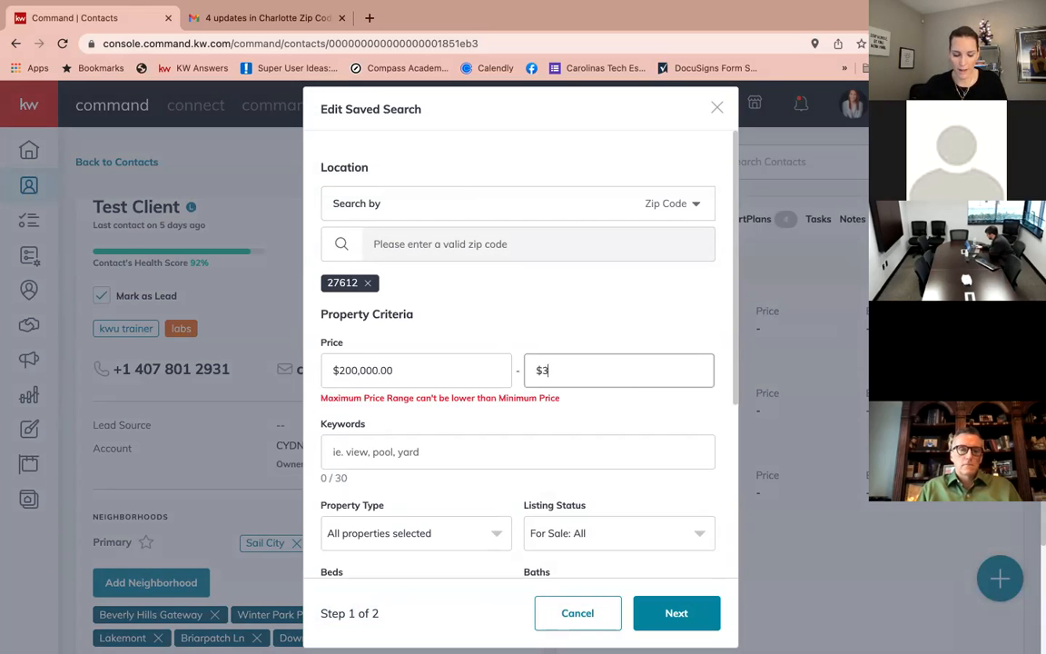
{"action": "type", "text": "50,000"}
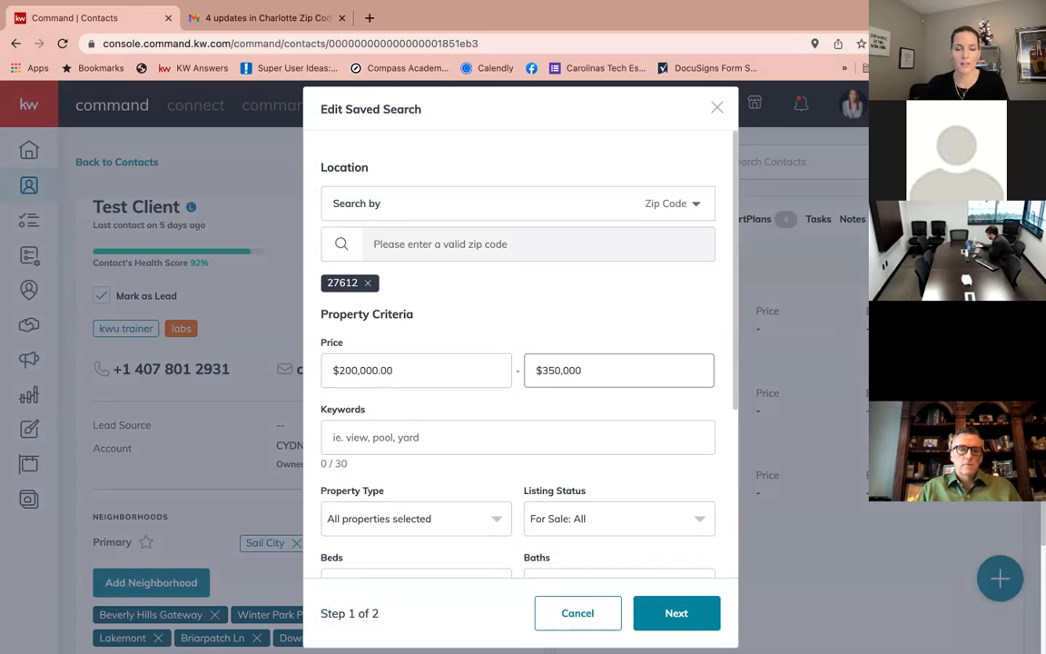
{"action": "left_click", "coordinate": [705, 617]}
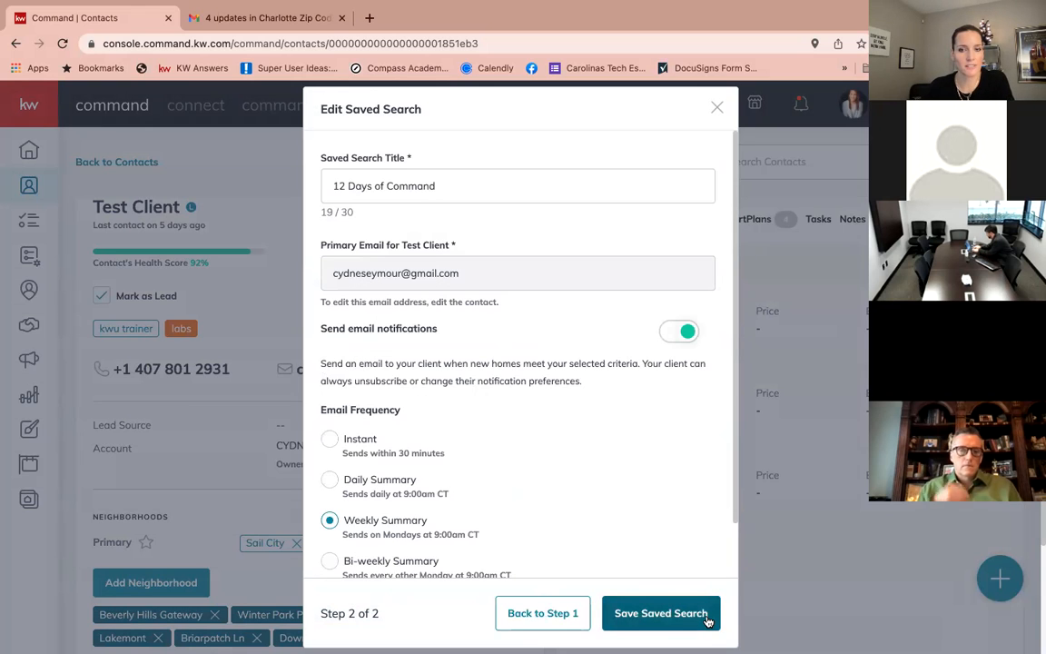
{"action": "left_click", "coordinate": [674, 616]}
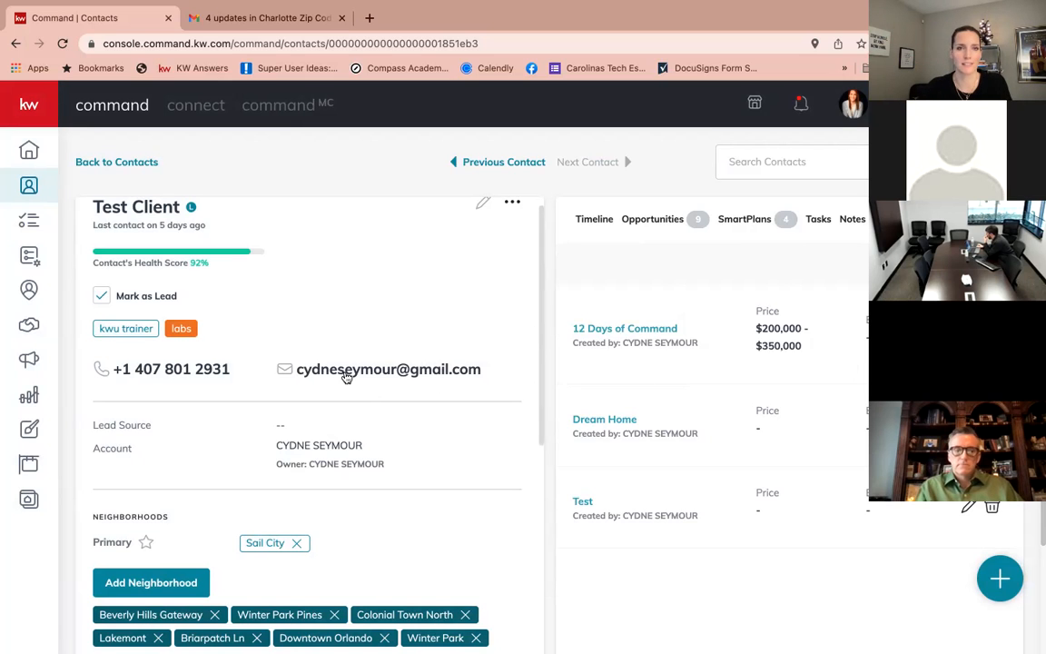
{"action": "scroll", "coordinate": [327, 363], "scroll_direction": "up", "scroll_amount": 1}
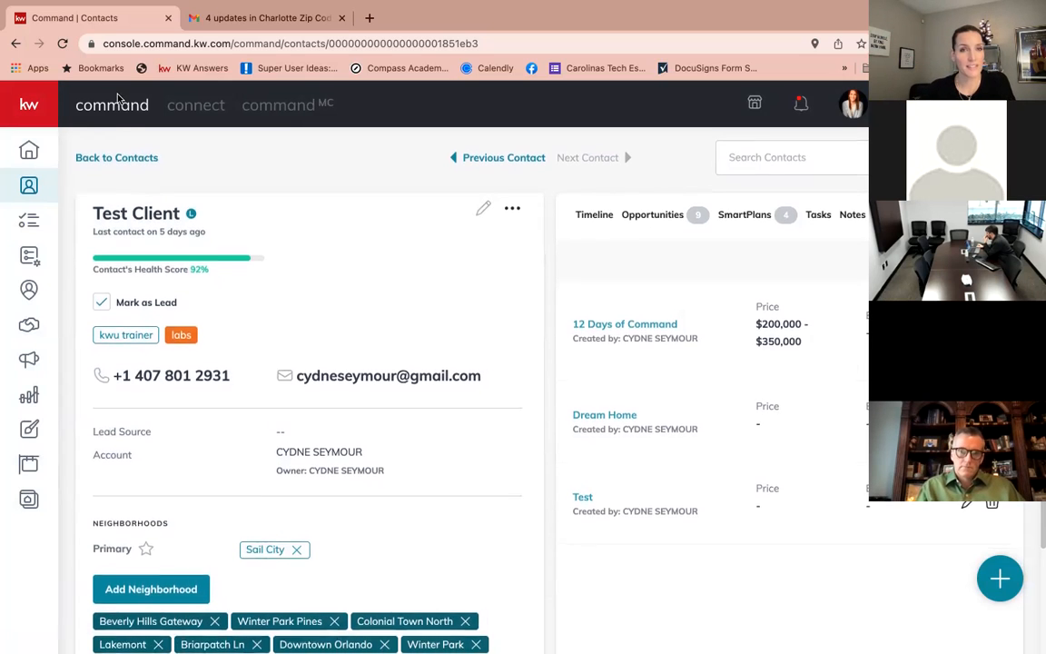
Read the '4 updates in Charlotte Zip Code Test' Gmail email and open that search on the KW site.
{"action": "left_click", "coordinate": [239, 20]}
{"action": "scroll", "coordinate": [350, 289], "scroll_direction": "up", "scroll_amount": 8}
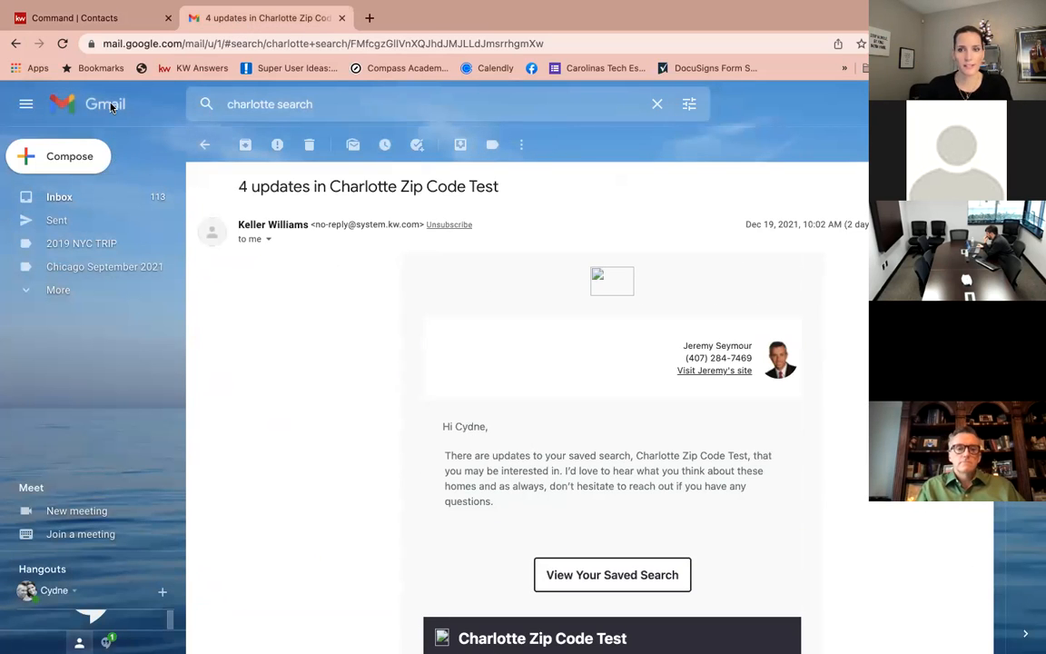
{"action": "scroll", "coordinate": [712, 364], "scroll_direction": "down", "scroll_amount": 3}
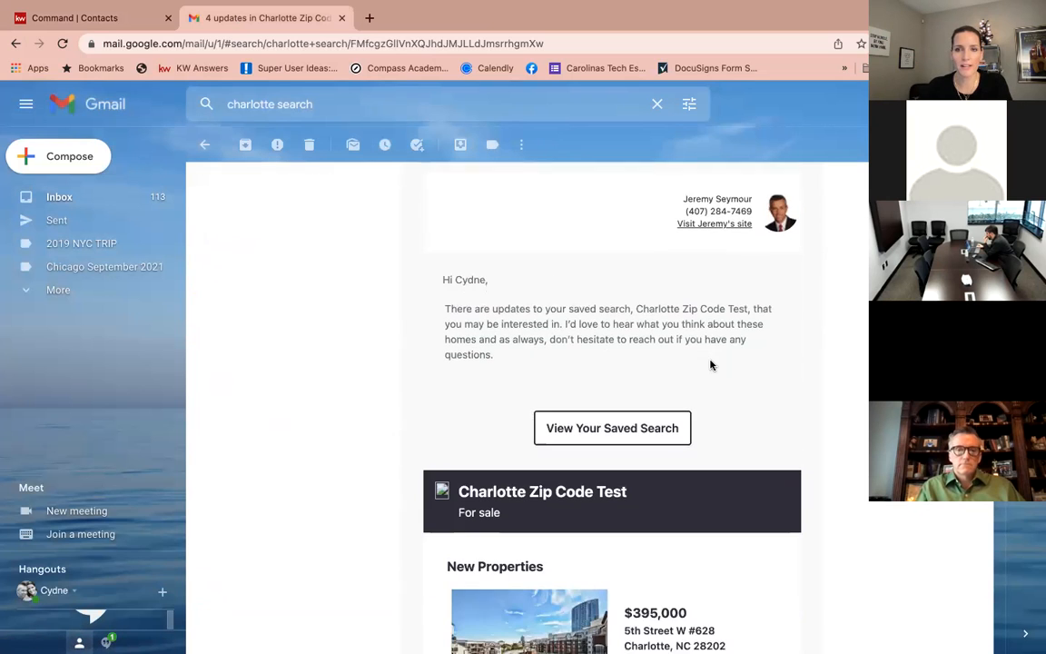
{"action": "scroll", "coordinate": [712, 364], "scroll_direction": "down", "scroll_amount": 1}
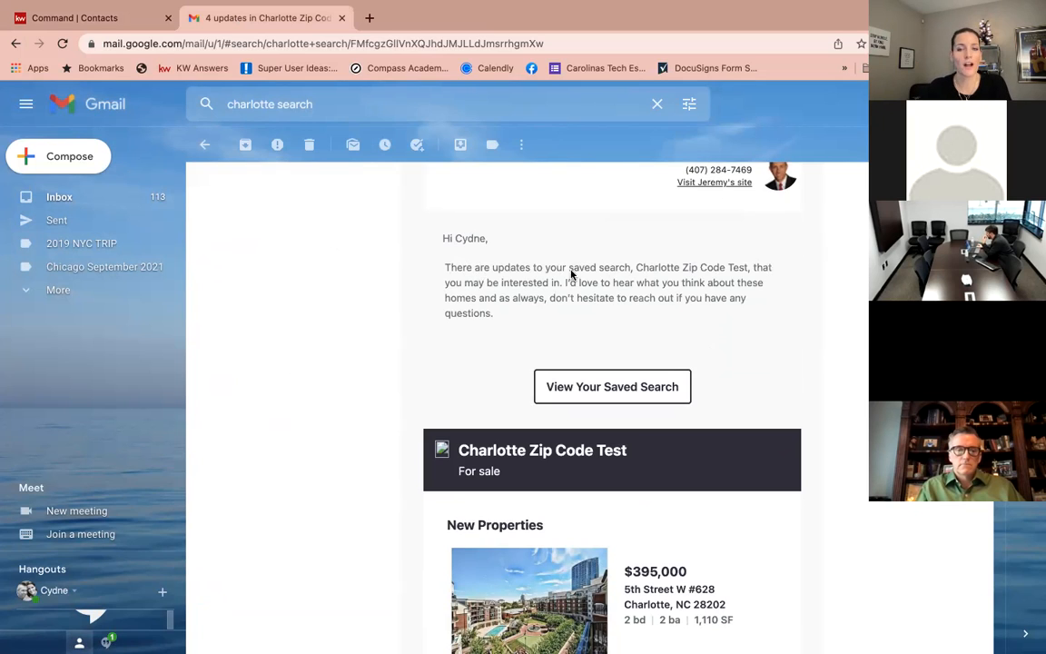
{"action": "left_click_drag", "start_coordinate": [638, 266], "coordinate": [743, 265]}
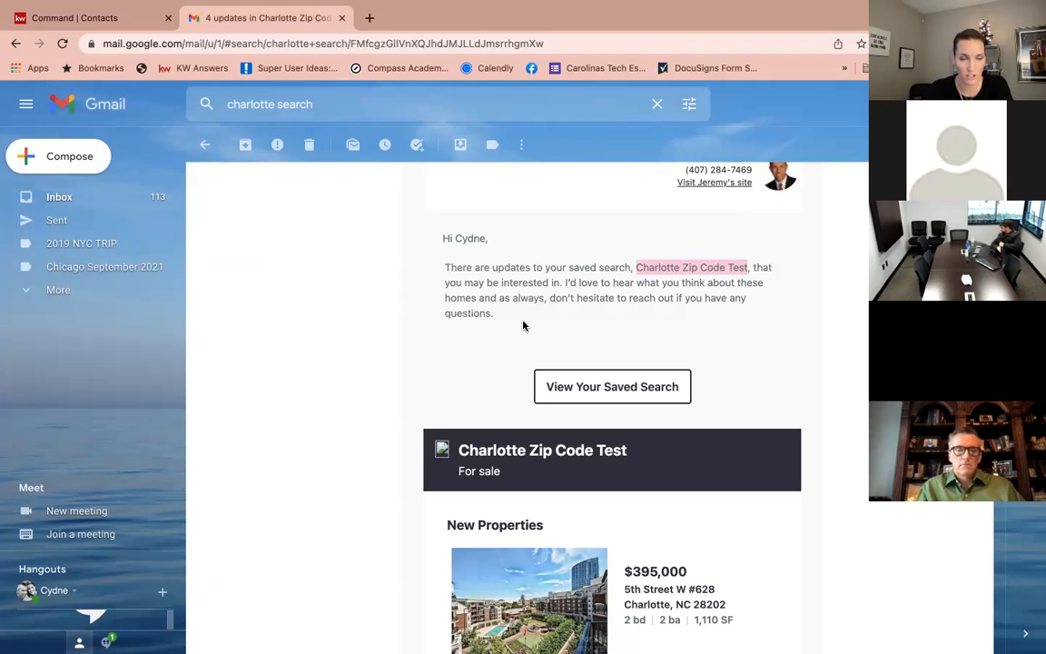
{"action": "left_click", "coordinate": [532, 278]}
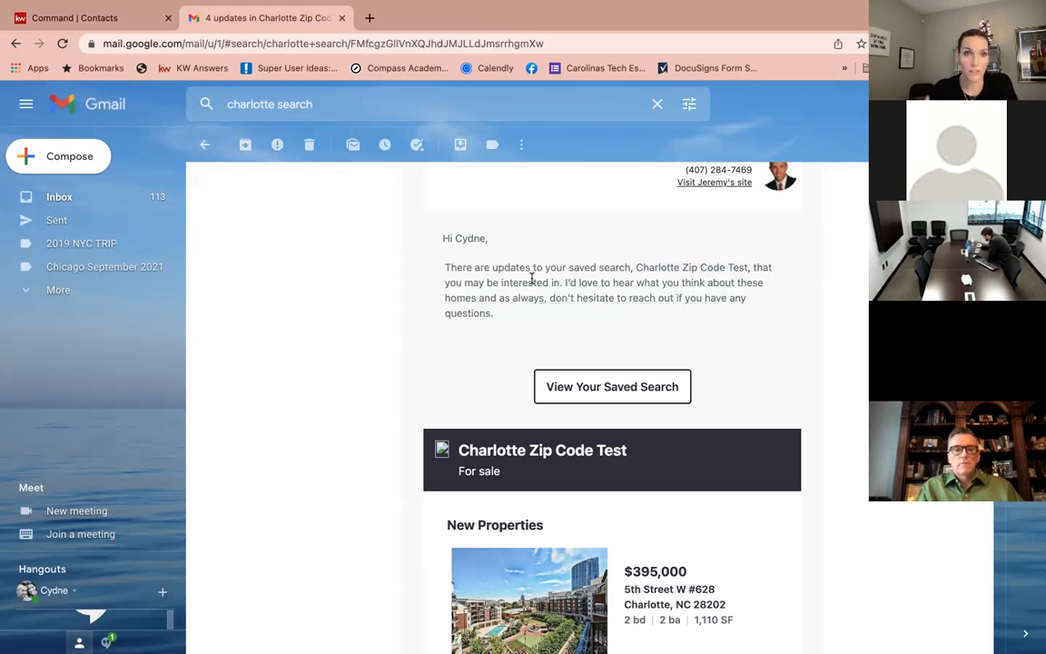
{"action": "scroll", "coordinate": [535, 318], "scroll_direction": "down", "scroll_amount": 1}
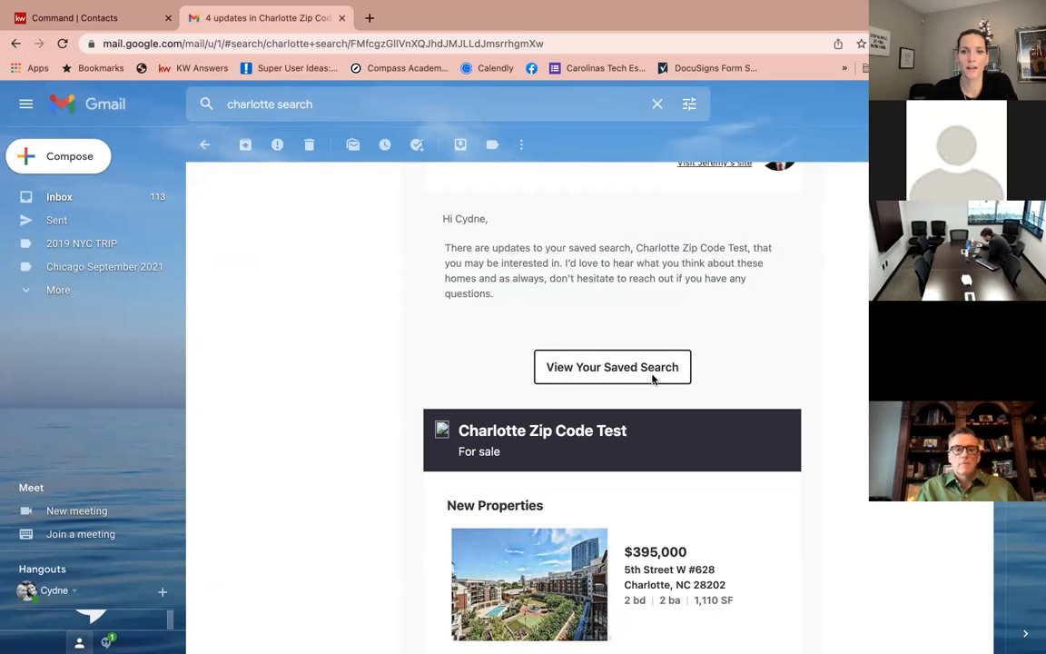
{"action": "left_click", "coordinate": [613, 369]}
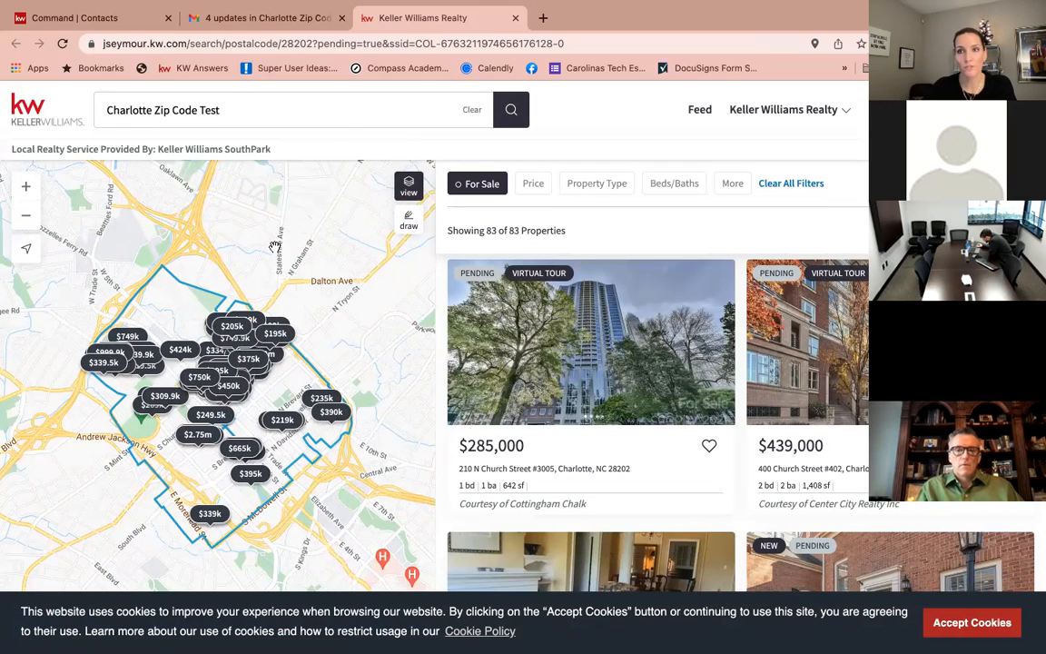
{"action": "left_click", "coordinate": [973, 623]}
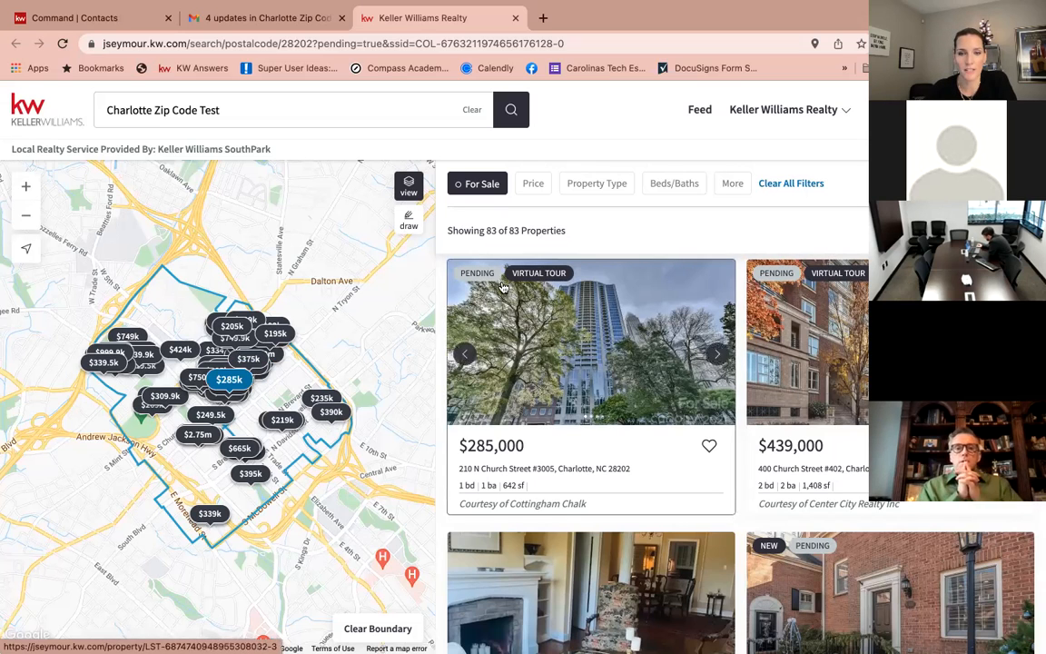
{"action": "left_click", "coordinate": [709, 445]}
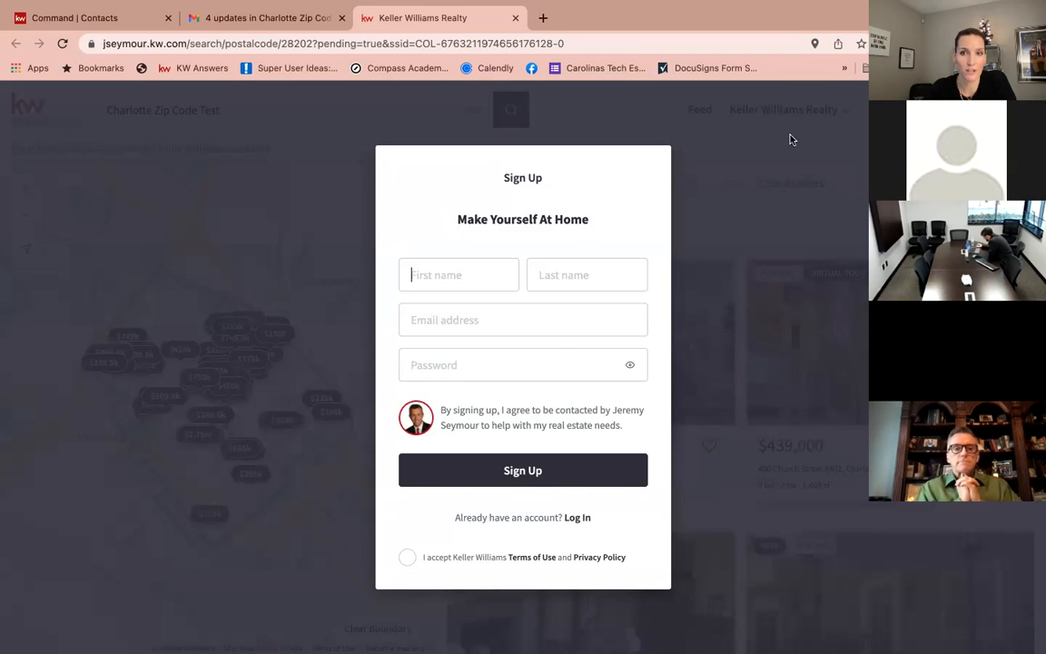
{"action": "left_click", "coordinate": [760, 179]}
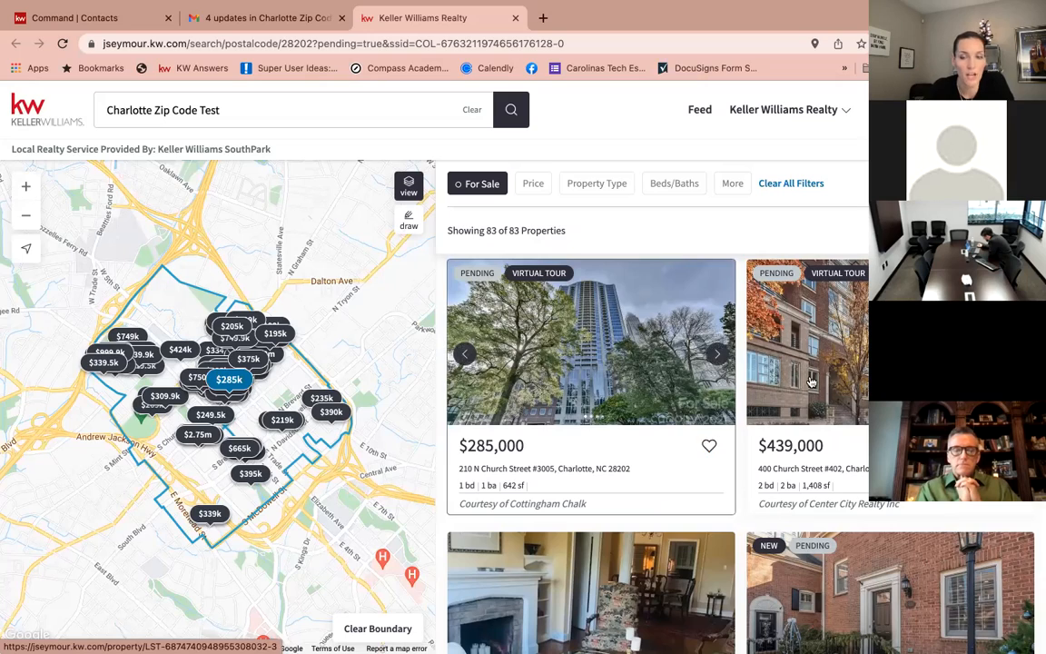
{"action": "left_click", "coordinate": [753, 335]}
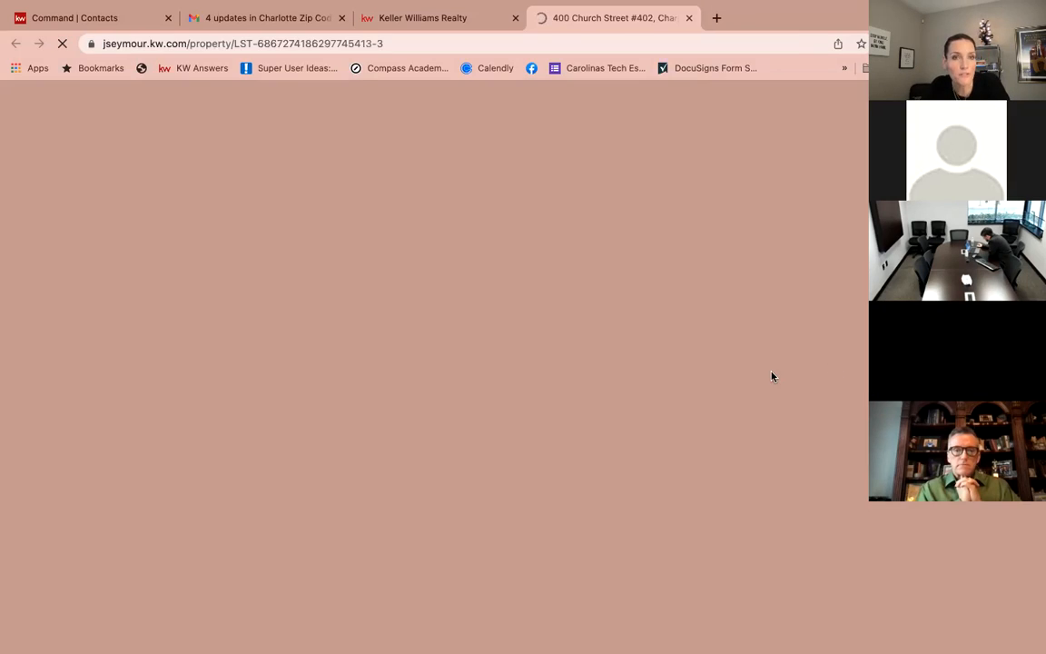
{"action": "scroll", "coordinate": [803, 450], "scroll_direction": "down", "scroll_amount": 6}
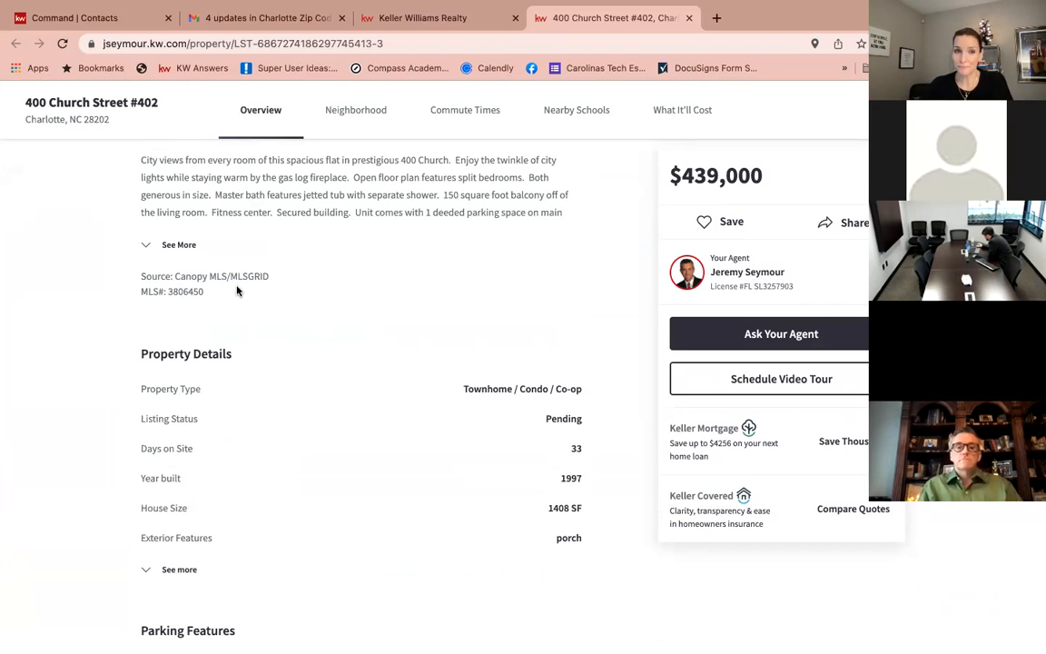
{"action": "scroll", "coordinate": [353, 260], "scroll_direction": "up", "scroll_amount": 10}
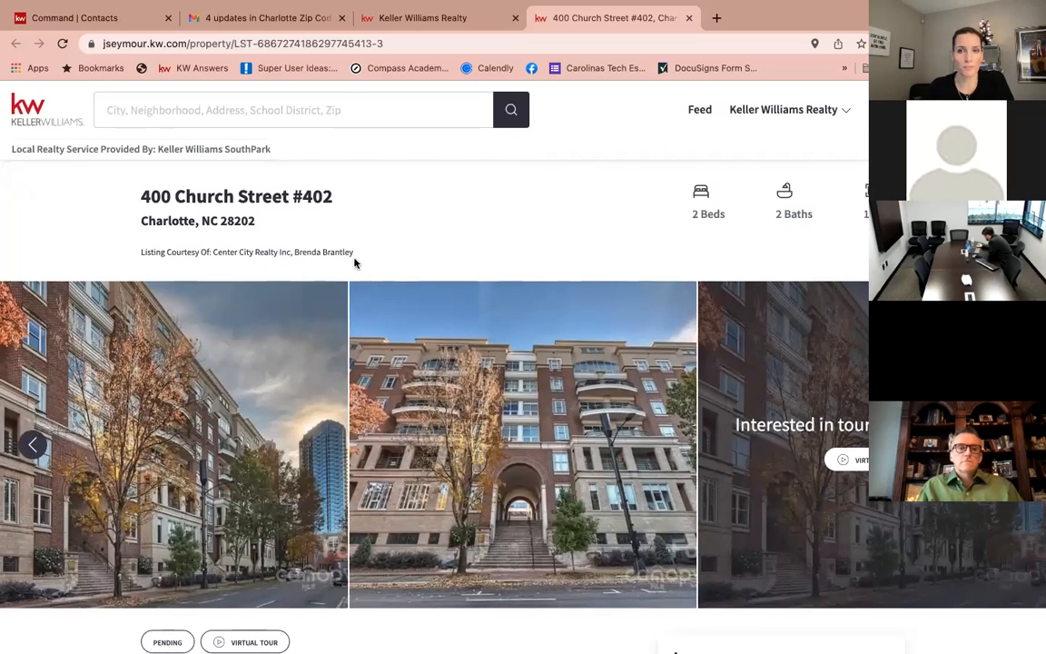
{"action": "left_click", "coordinate": [432, 19]}
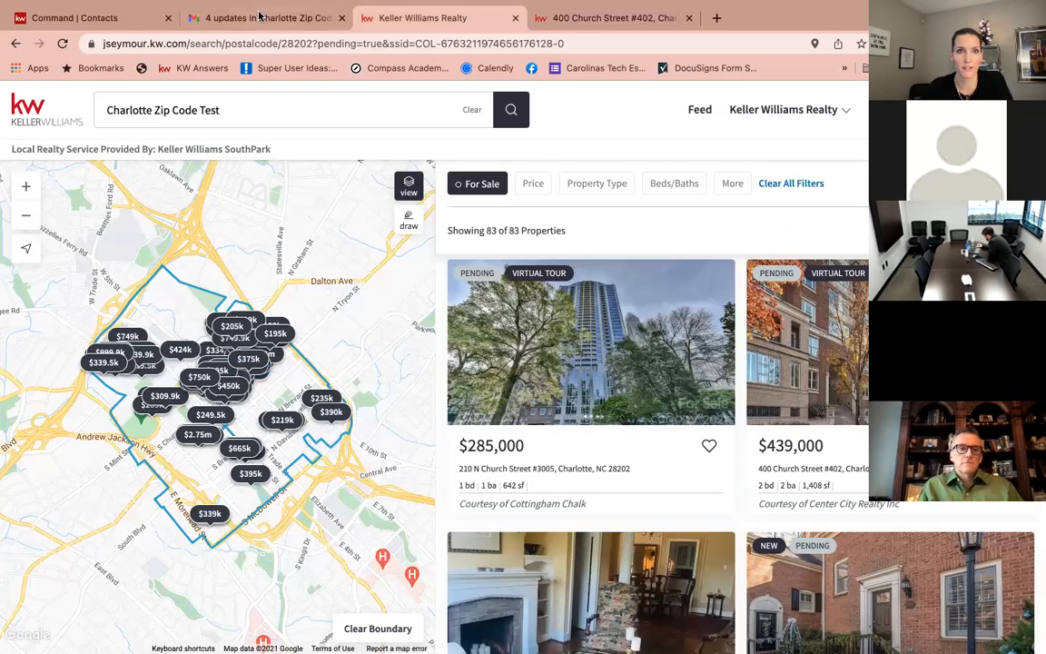
{"action": "left_click", "coordinate": [263, 17]}
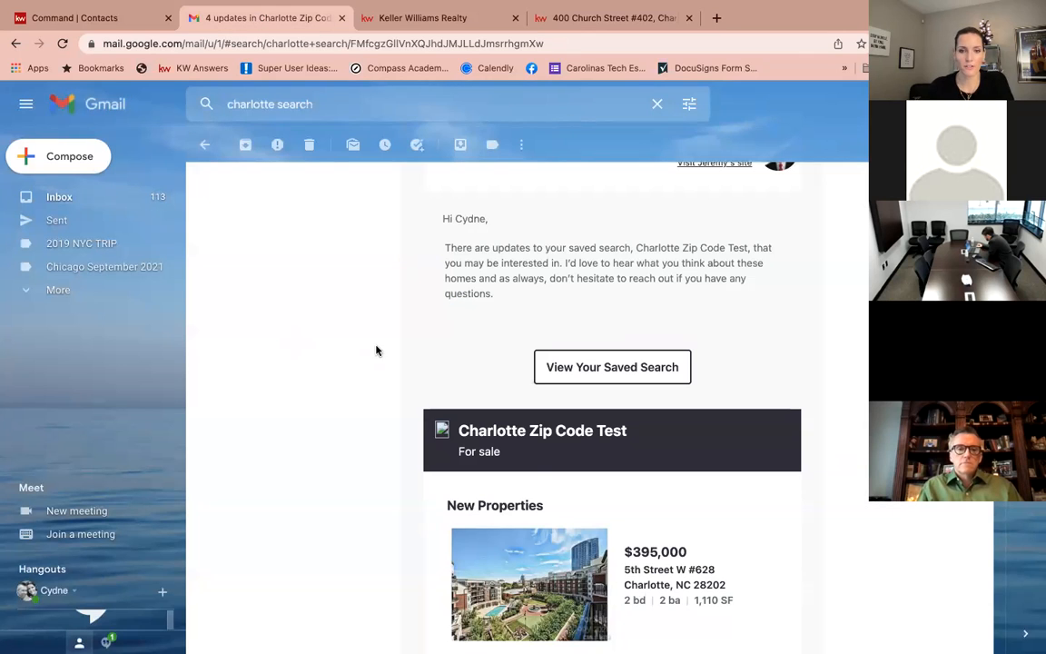
{"action": "scroll", "coordinate": [537, 472], "scroll_direction": "down", "scroll_amount": 3}
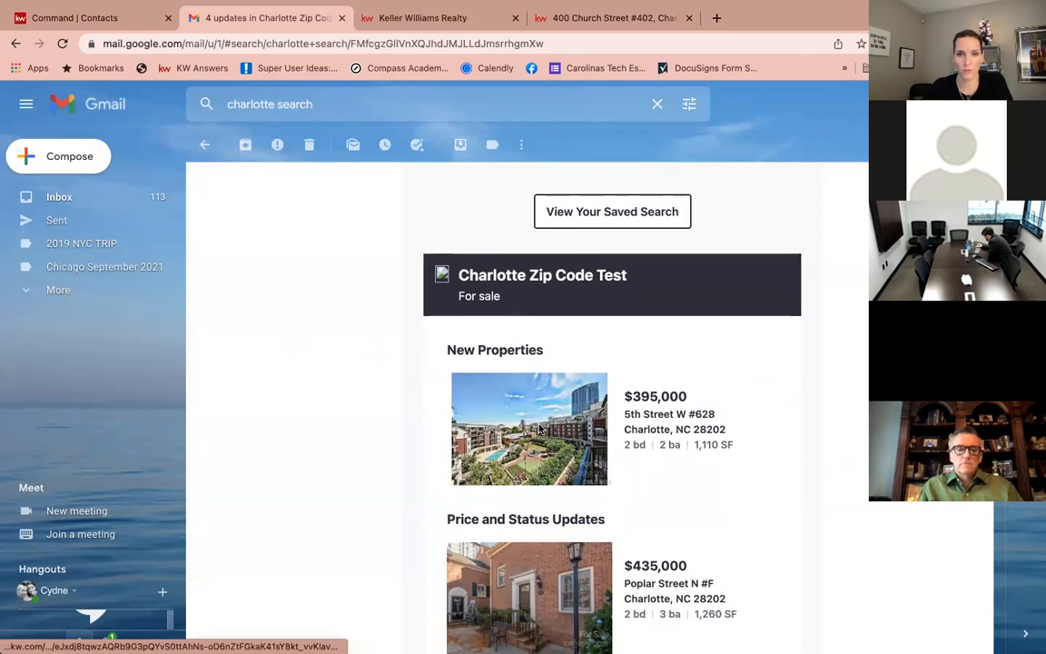
{"action": "scroll", "coordinate": [575, 360], "scroll_direction": "down", "scroll_amount": 5}
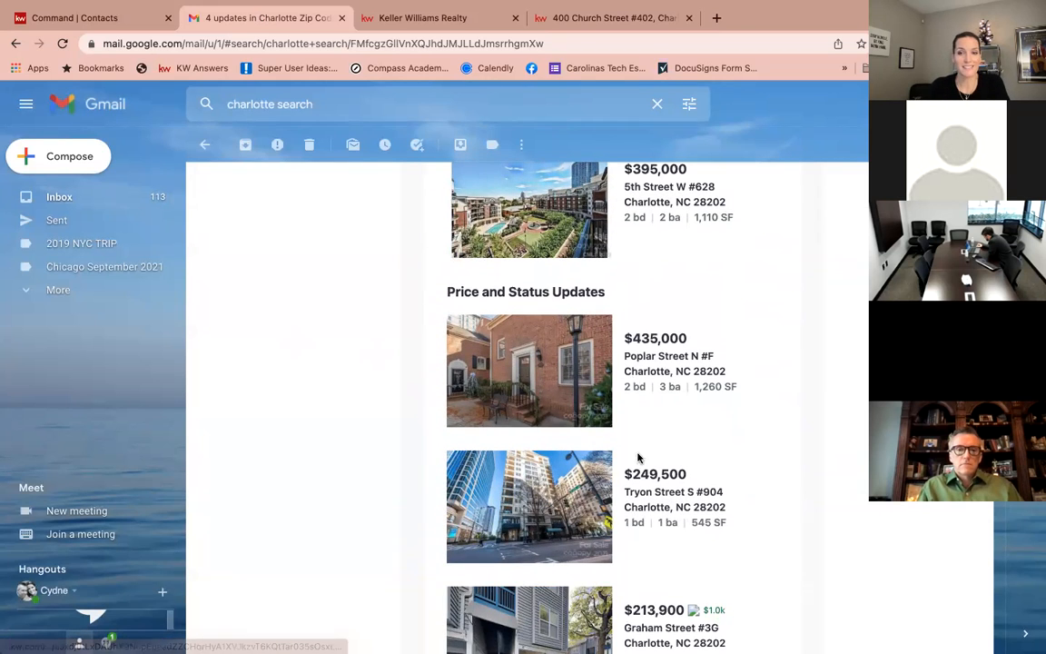
{"action": "scroll", "coordinate": [637, 479], "scroll_direction": "down", "scroll_amount": 4}
{"action": "scroll", "coordinate": [637, 478], "scroll_direction": "down", "scroll_amount": 4}
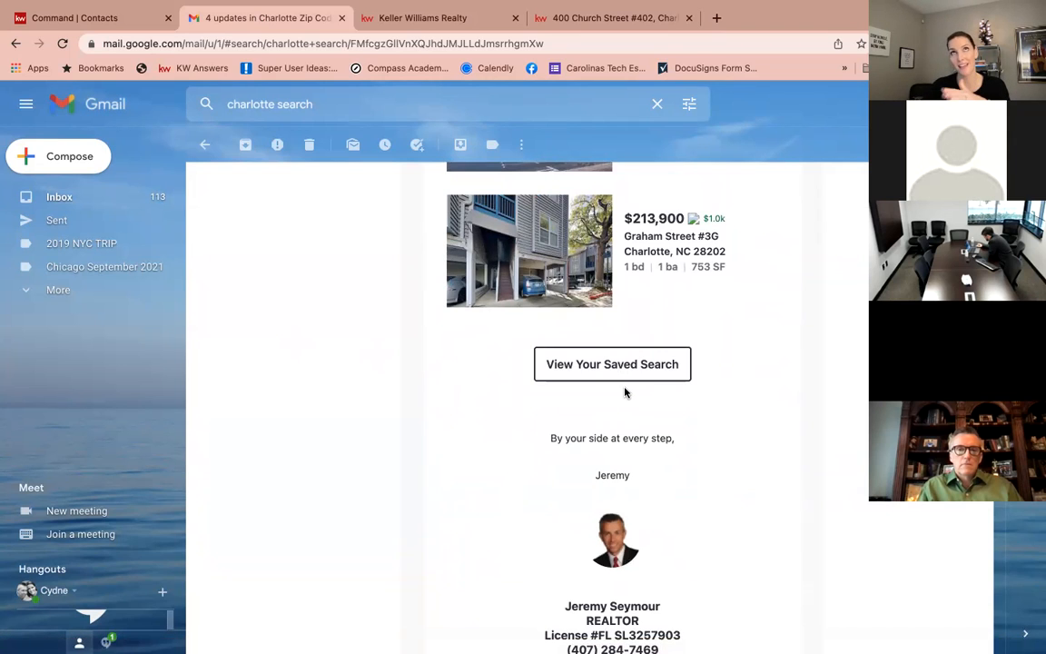
{"action": "scroll", "coordinate": [621, 390], "scroll_direction": "up", "scroll_amount": 1}
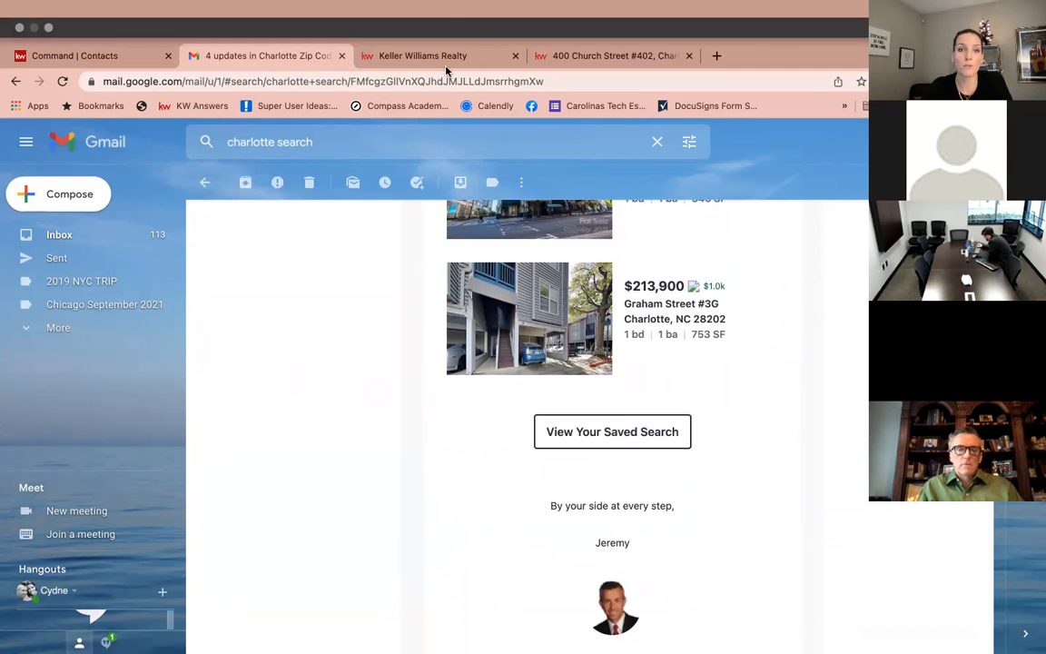
{"action": "scroll", "coordinate": [383, 413], "scroll_direction": "up", "scroll_amount": 10}
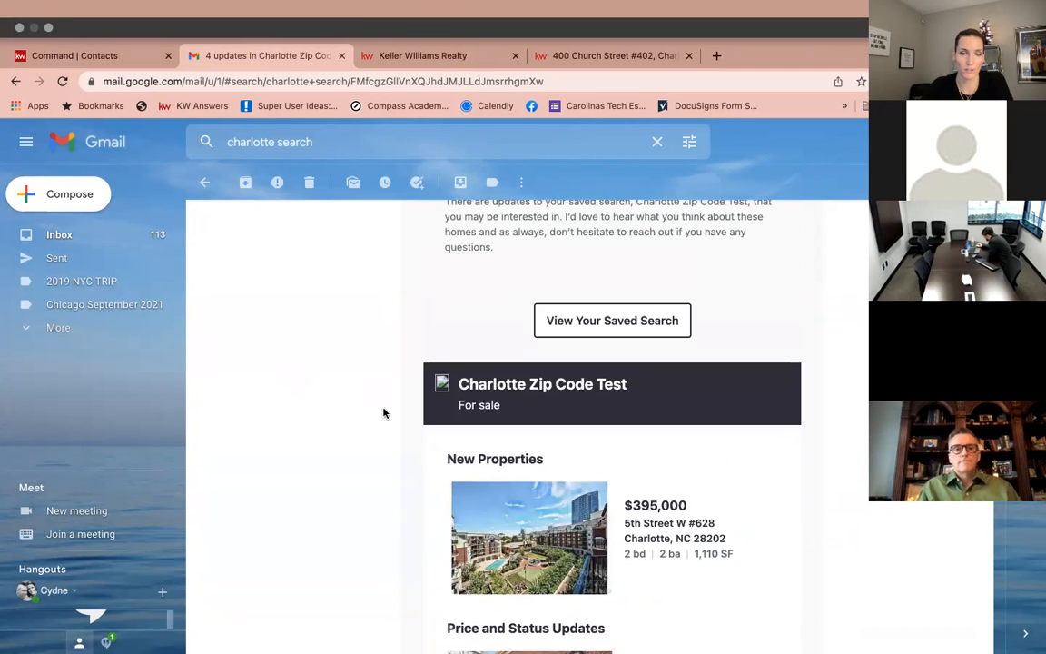
{"action": "left_click", "coordinate": [577, 52]}
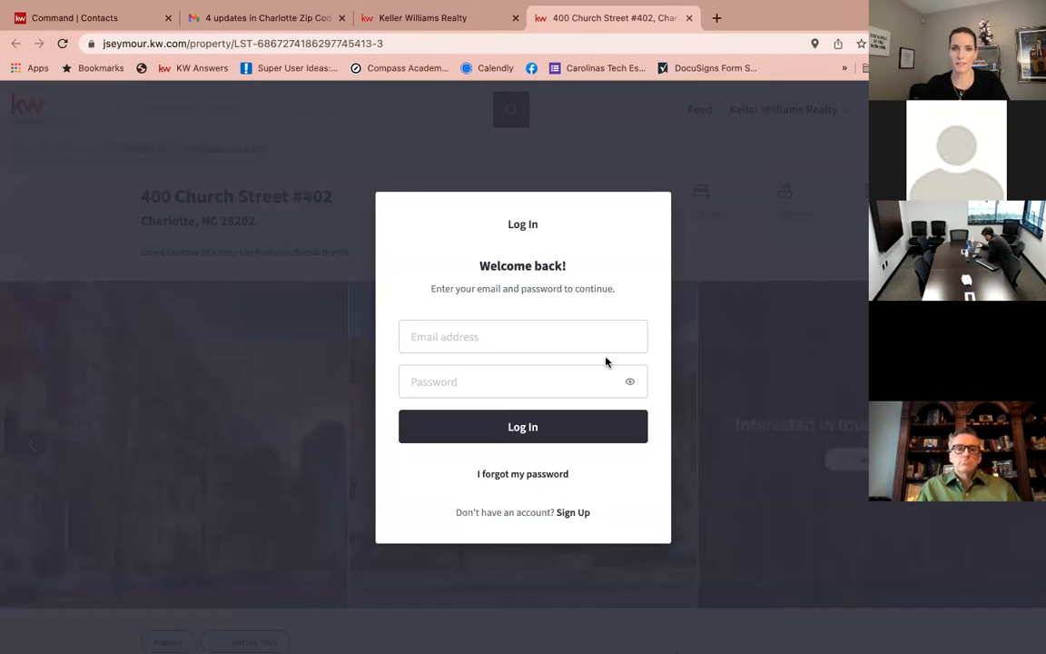
{"action": "left_click", "coordinate": [583, 336]}
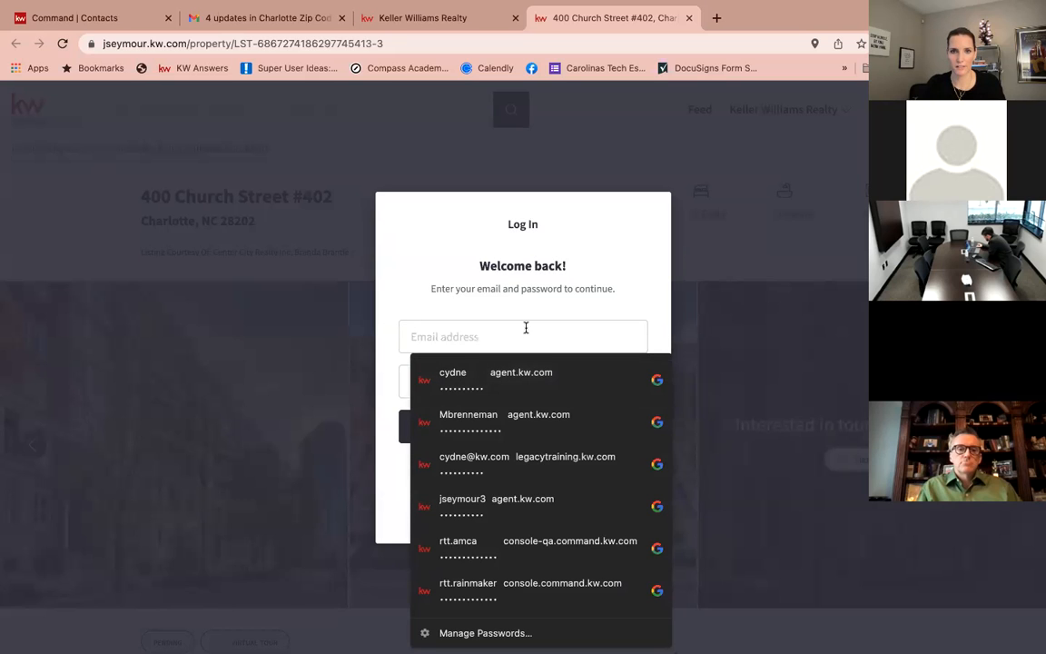
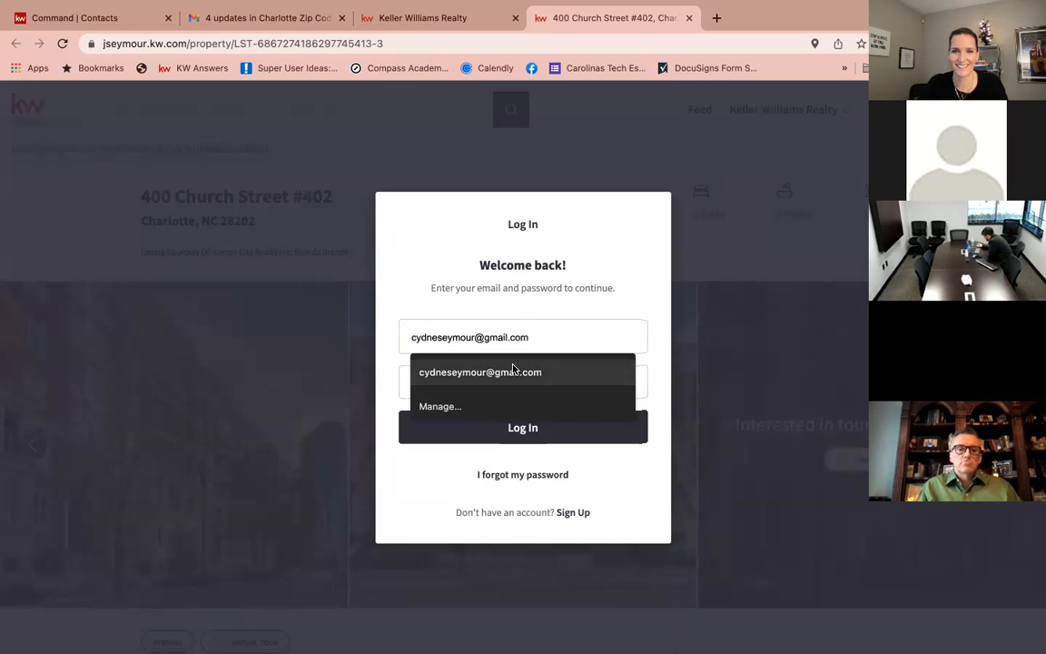
{"action": "left_click", "coordinate": [528, 372]}
{"action": "left_click", "coordinate": [510, 383]}
{"action": "type", "text": "**********"}
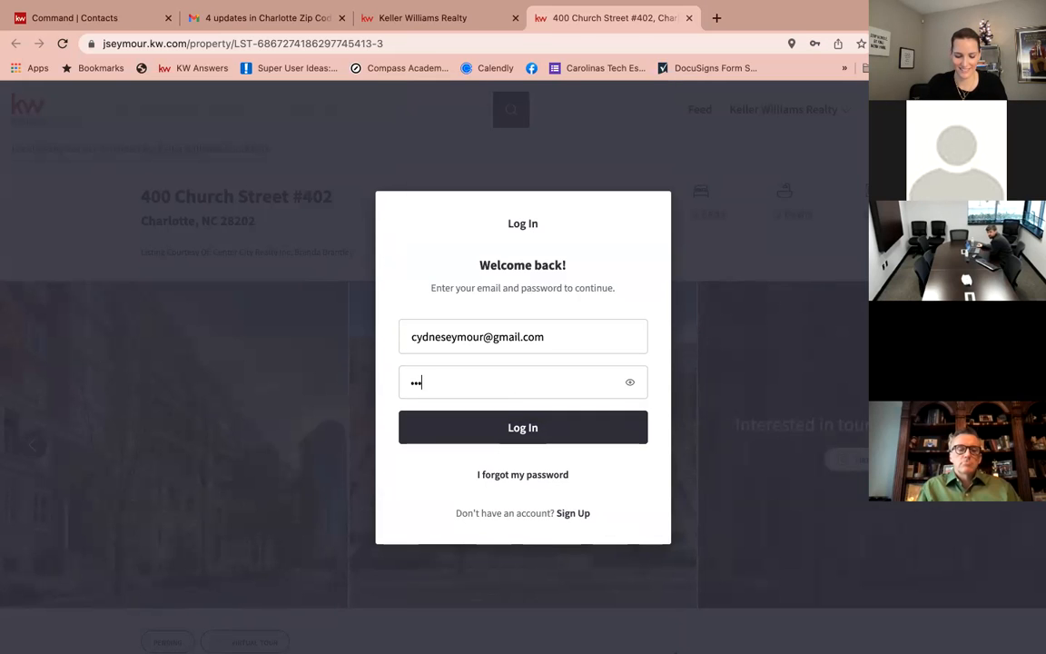
{"action": "key", "text": "Return"}
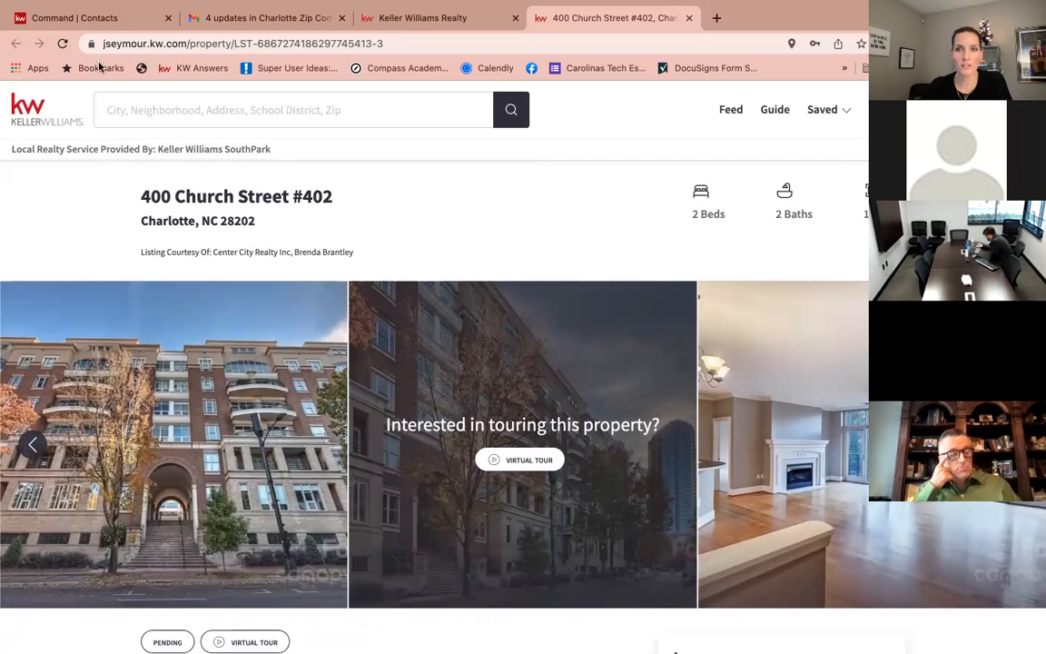
From Dream Home, favorite the $1,600,000 Brass Cannon Court home with note 'Love the layout'.
{"action": "left_click", "coordinate": [829, 110]}
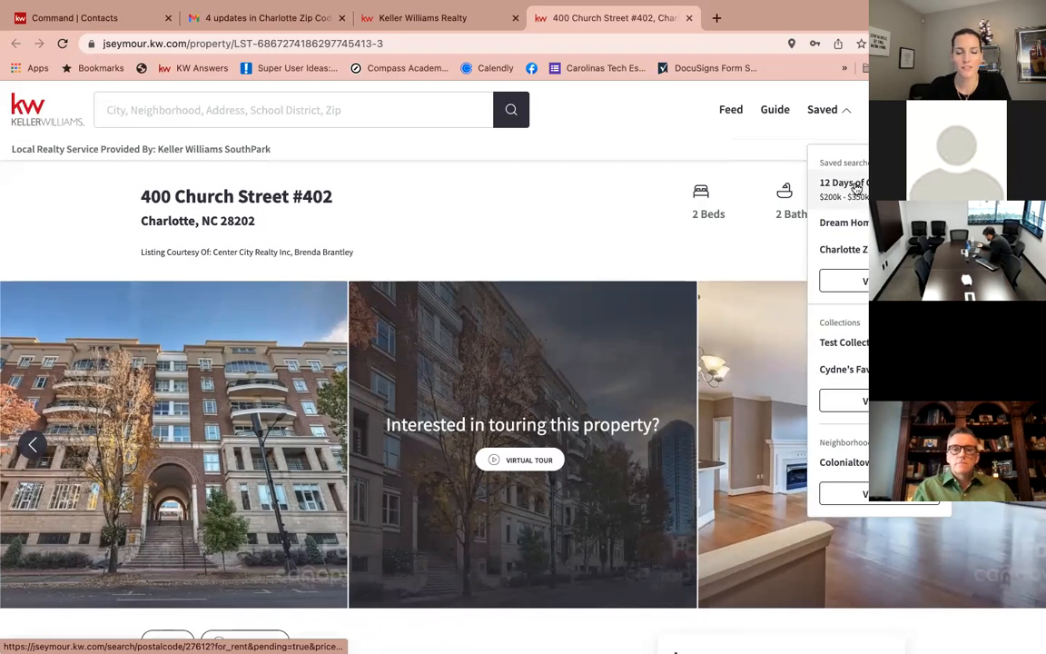
{"action": "left_click", "coordinate": [853, 227]}
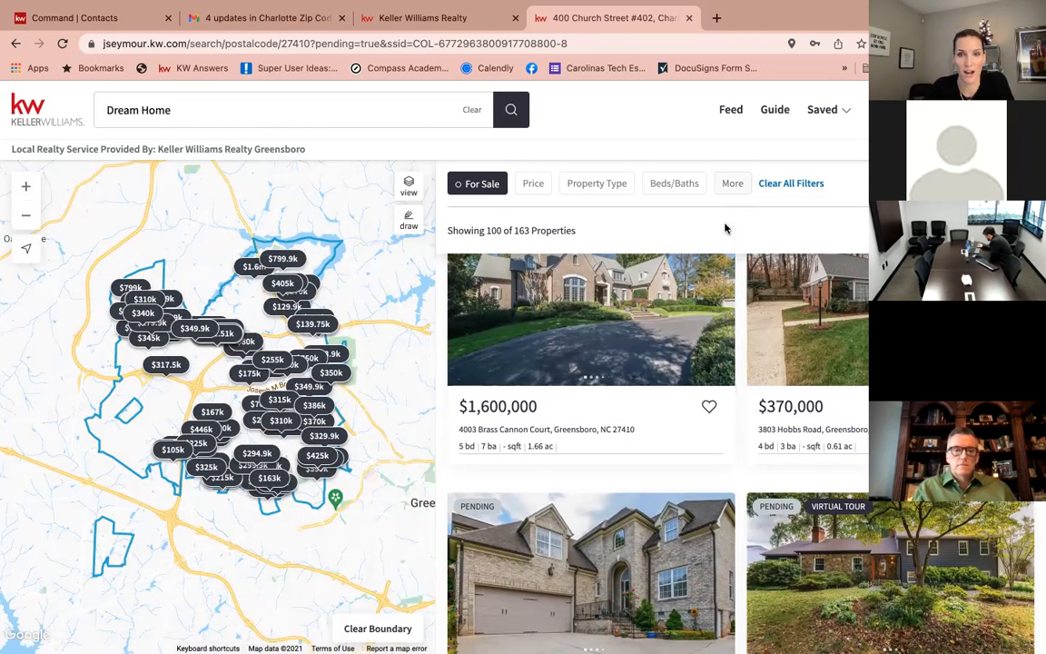
{"action": "left_click", "coordinate": [707, 409]}
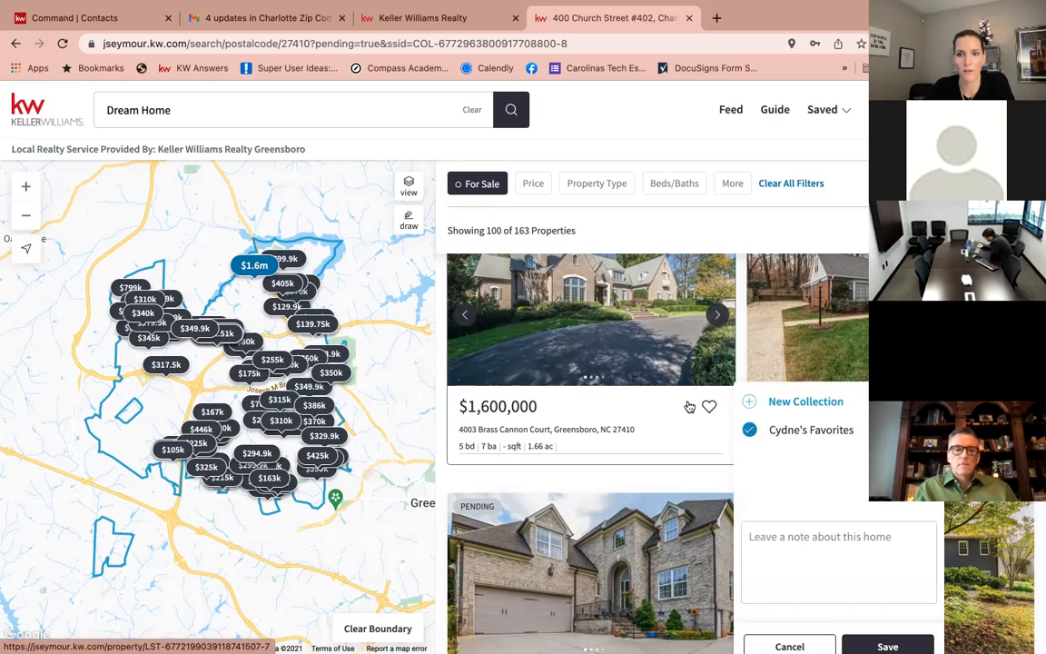
{"action": "scroll", "coordinate": [800, 555], "scroll_direction": "down", "scroll_amount": 2}
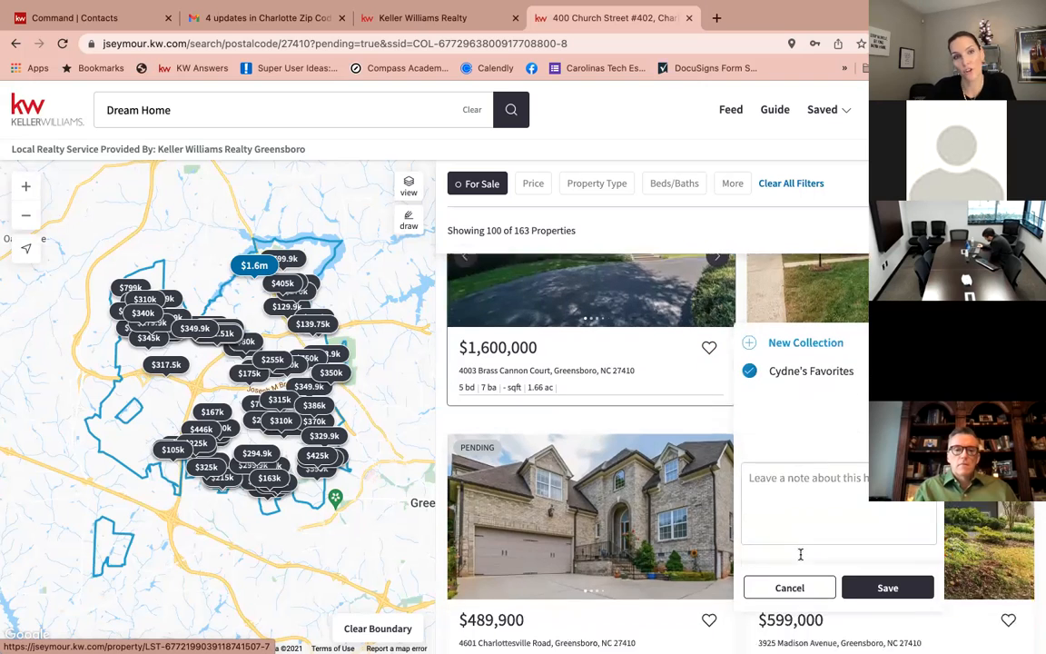
{"action": "left_click", "coordinate": [785, 485]}
{"action": "type", "text": "Lov"}
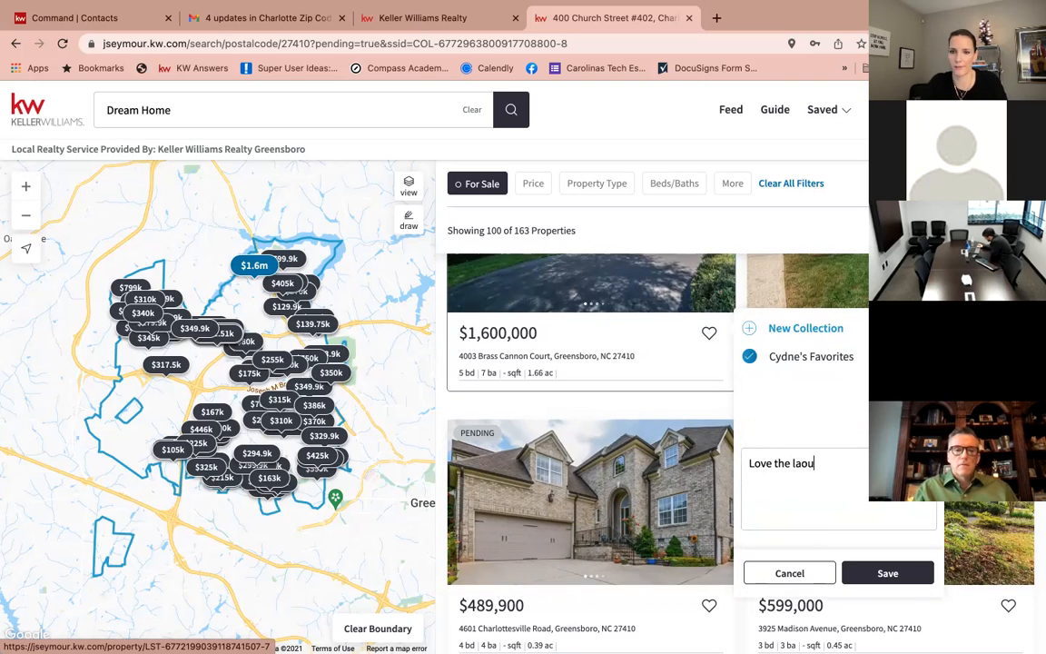
{"action": "type", "text": "e the layout"}
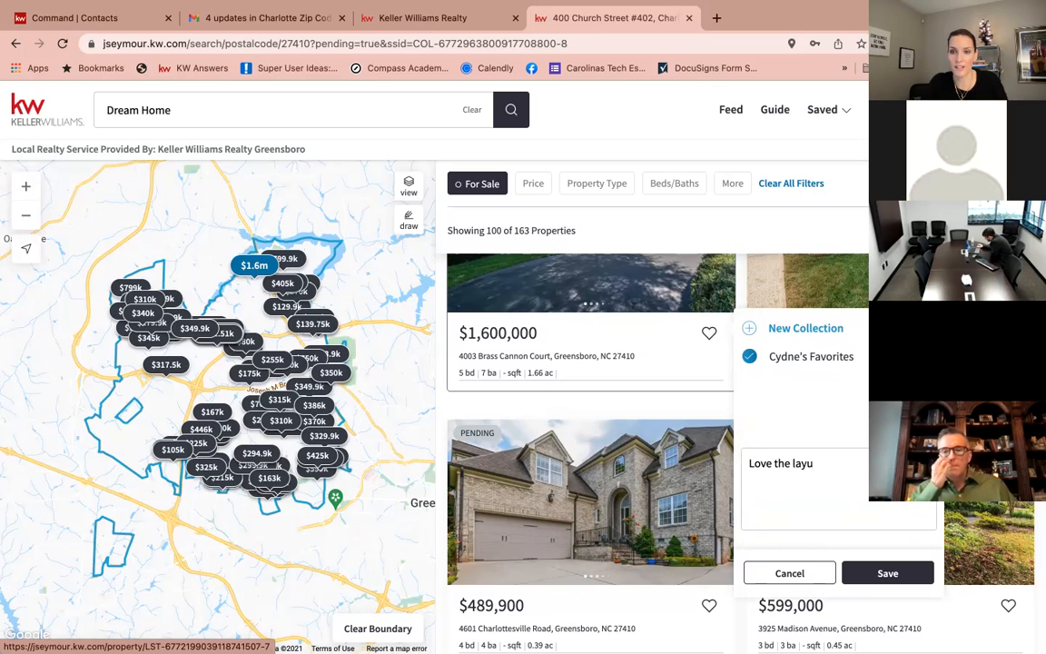
{"action": "left_click", "coordinate": [913, 571]}
{"action": "scroll", "coordinate": [603, 461], "scroll_direction": "up", "scroll_amount": 2}
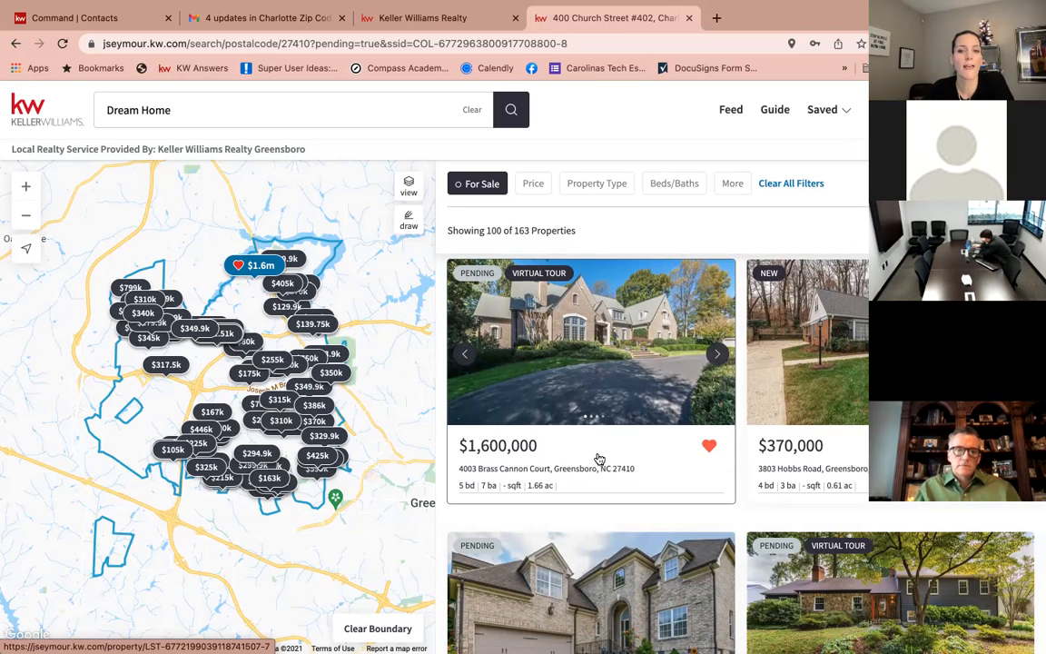
{"action": "left_click", "coordinate": [560, 470]}
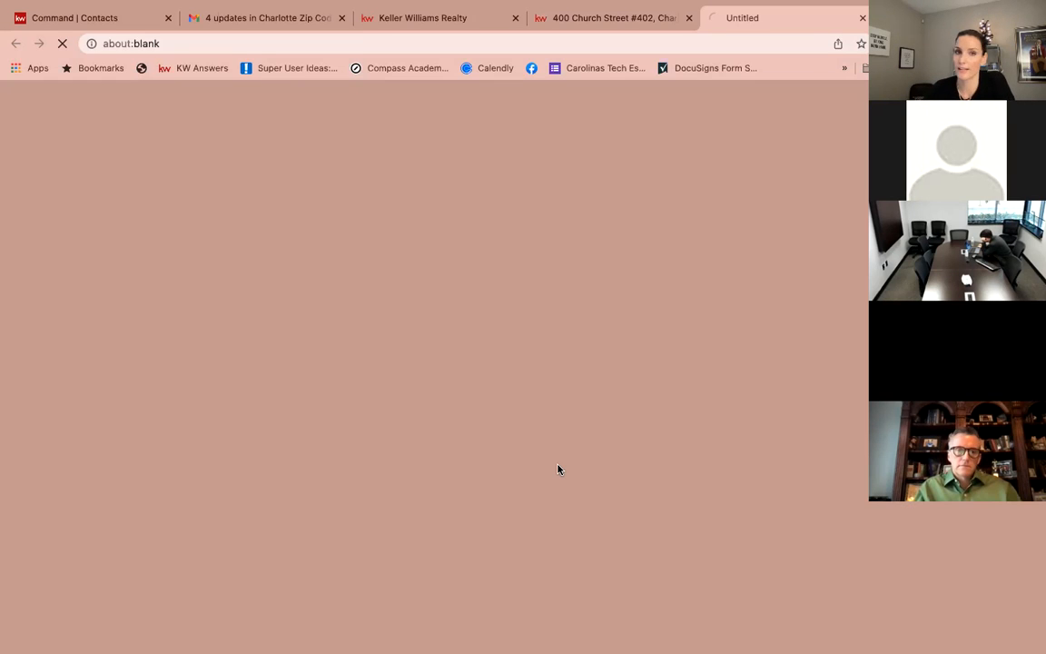
{"action": "scroll", "coordinate": [556, 466], "scroll_direction": "down", "scroll_amount": 5}
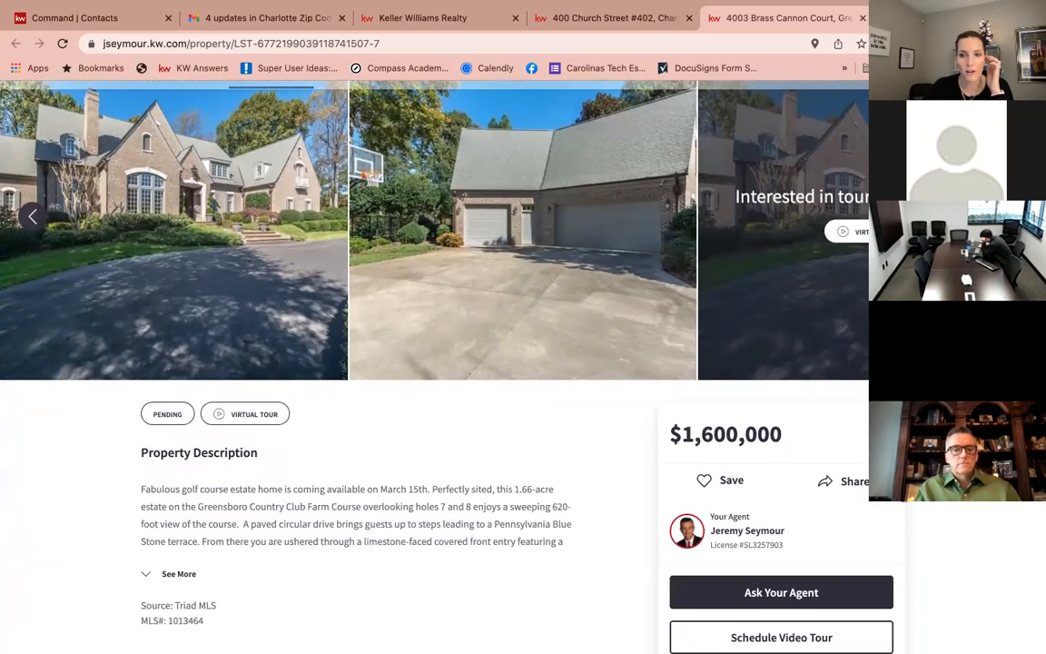
{"action": "left_click", "coordinate": [858, 481]}
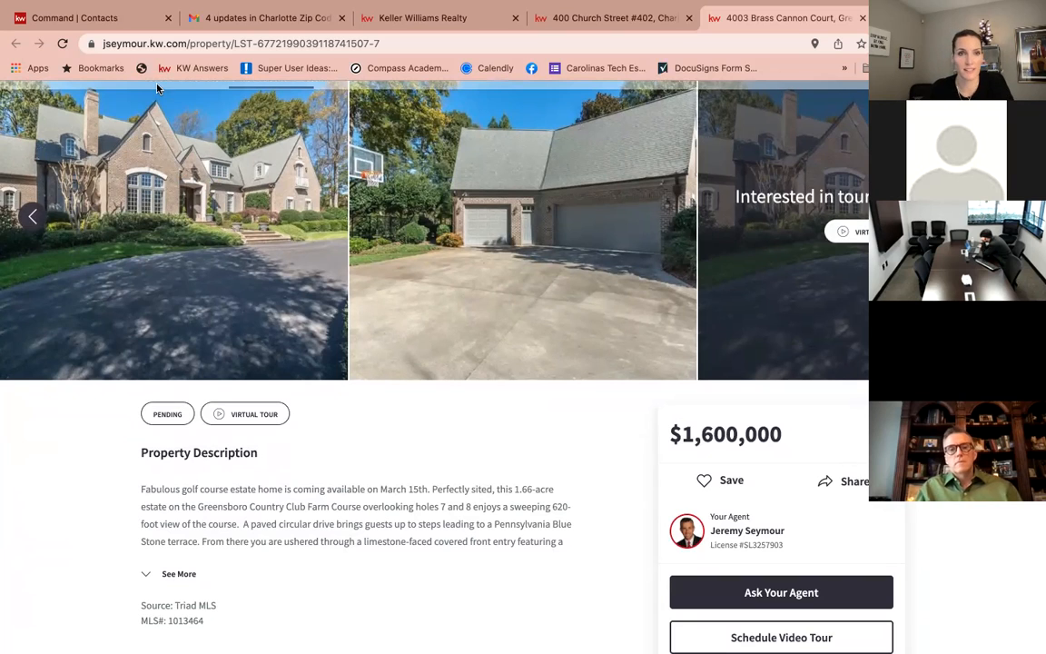
{"action": "left_click", "coordinate": [90, 17]}
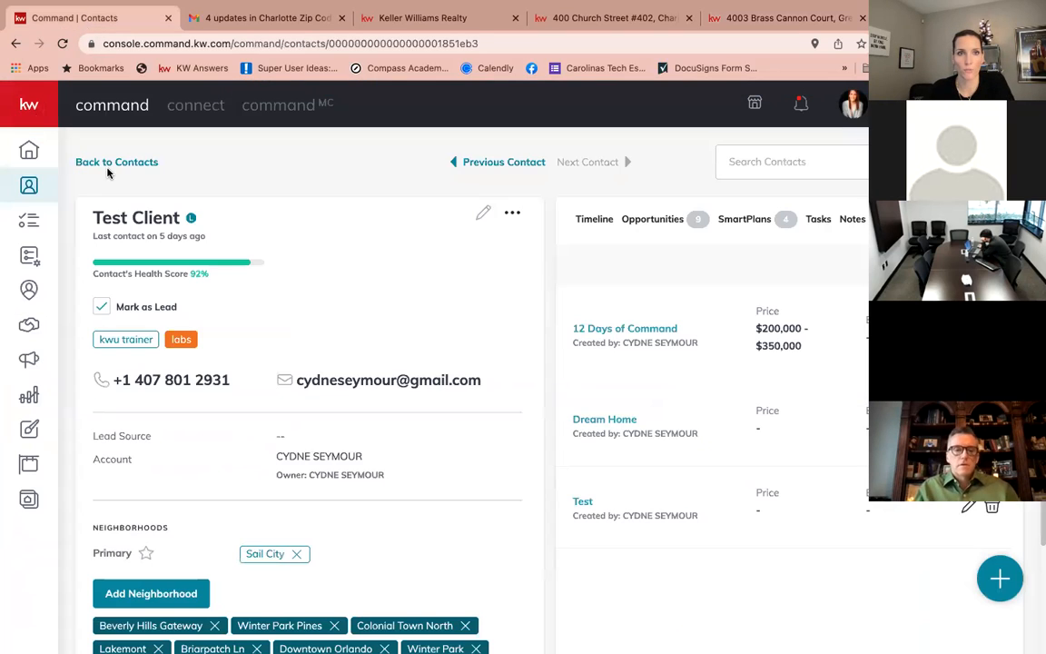
Browse Test Client's activity timeline and activity-type filter, then go back to the contacts list.
{"action": "left_click", "coordinate": [585, 218]}
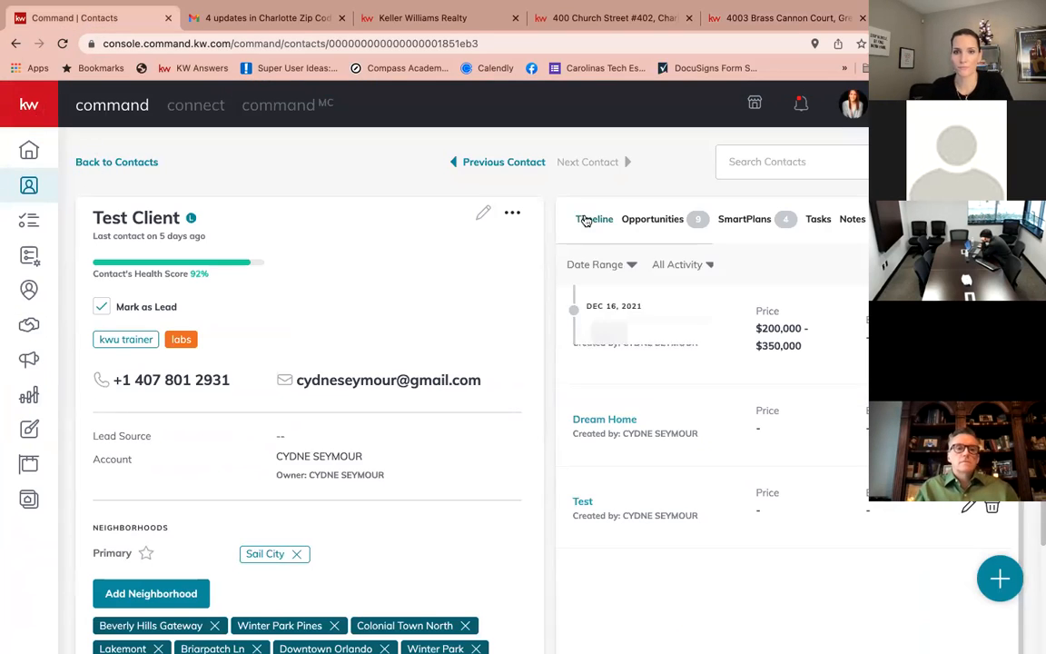
{"action": "scroll", "coordinate": [577, 227], "scroll_direction": "down", "scroll_amount": 1}
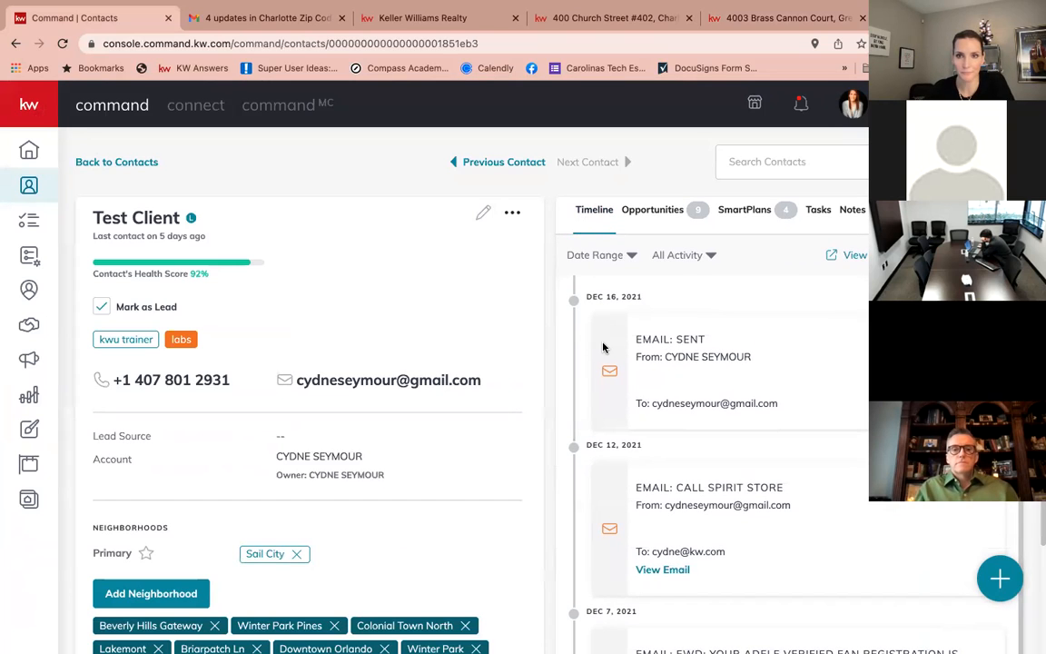
{"action": "left_click", "coordinate": [670, 257]}
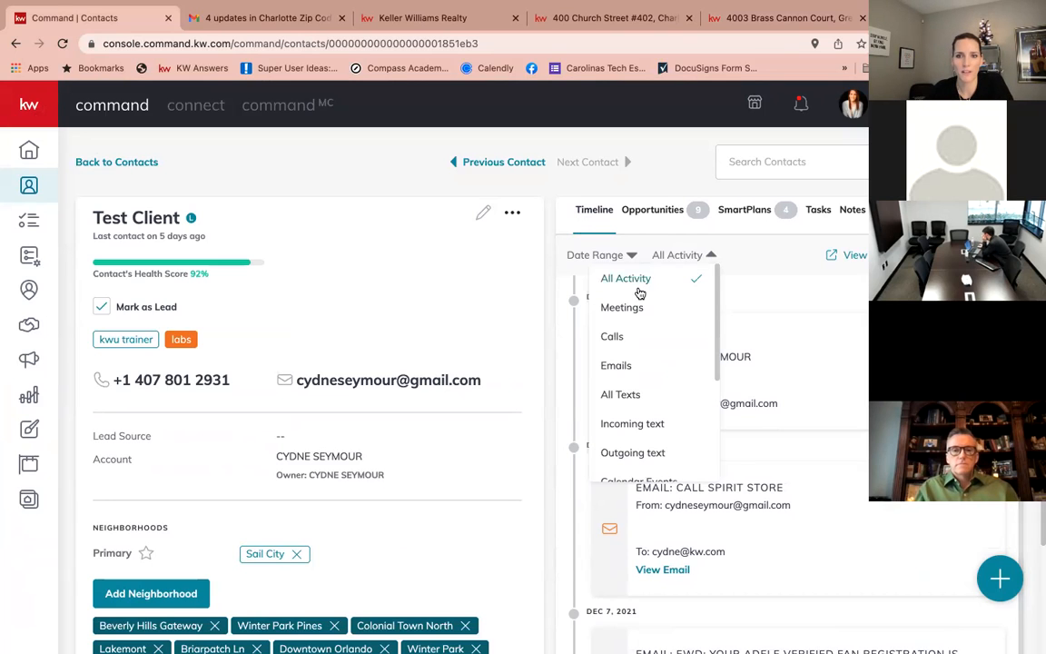
{"action": "scroll", "coordinate": [636, 350], "scroll_direction": "down", "scroll_amount": 1}
{"action": "scroll", "coordinate": [638, 351], "scroll_direction": "down", "scroll_amount": 1}
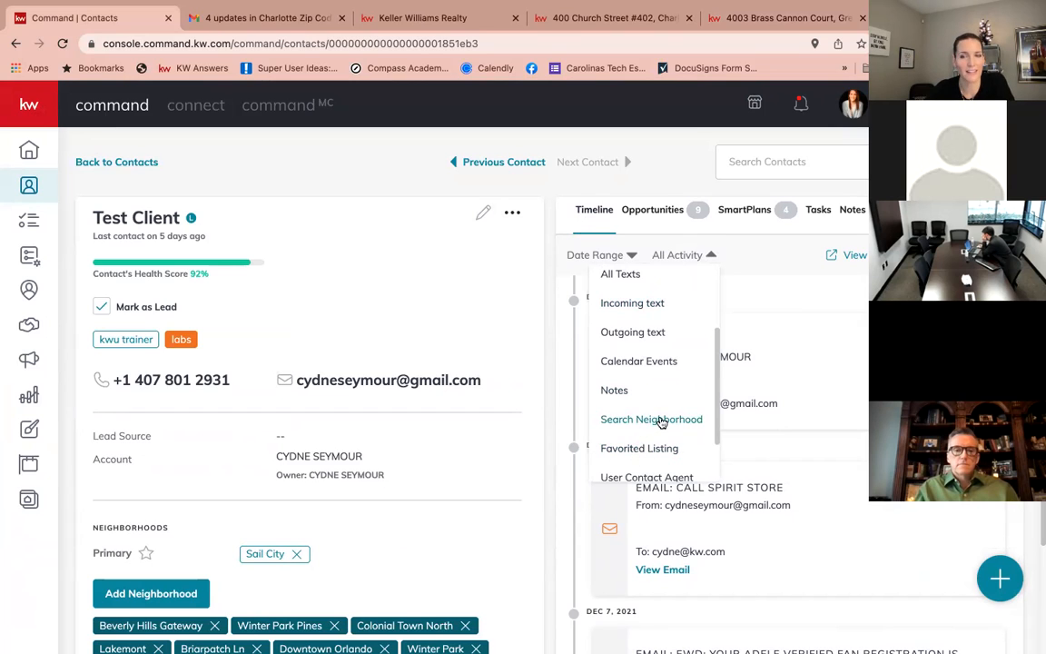
{"action": "scroll", "coordinate": [650, 415], "scroll_direction": "down", "scroll_amount": 2}
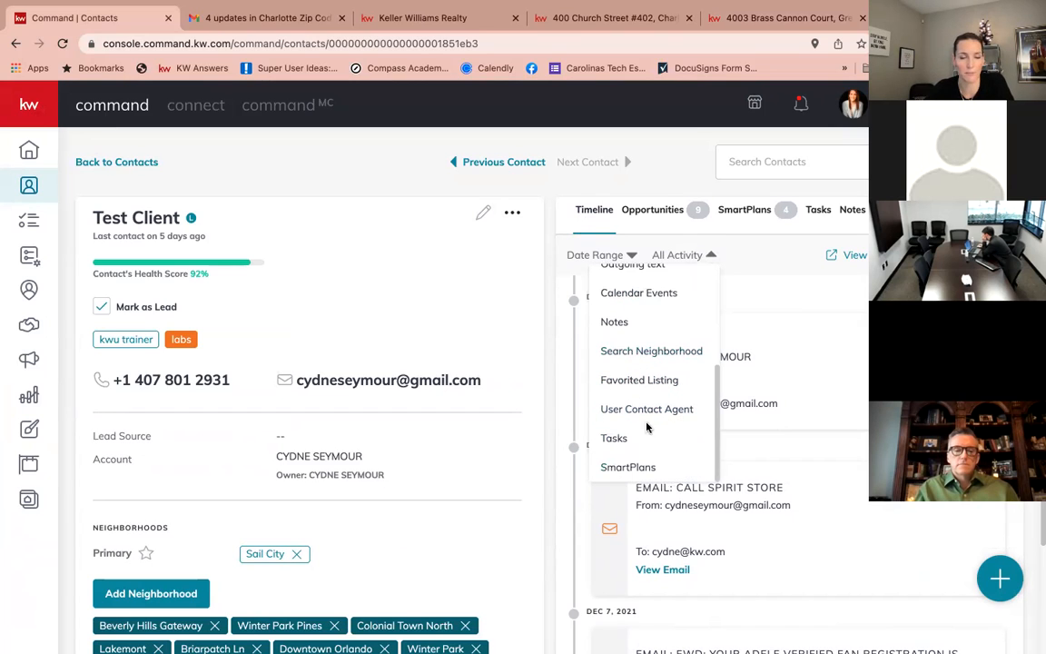
{"action": "left_click", "coordinate": [713, 257]}
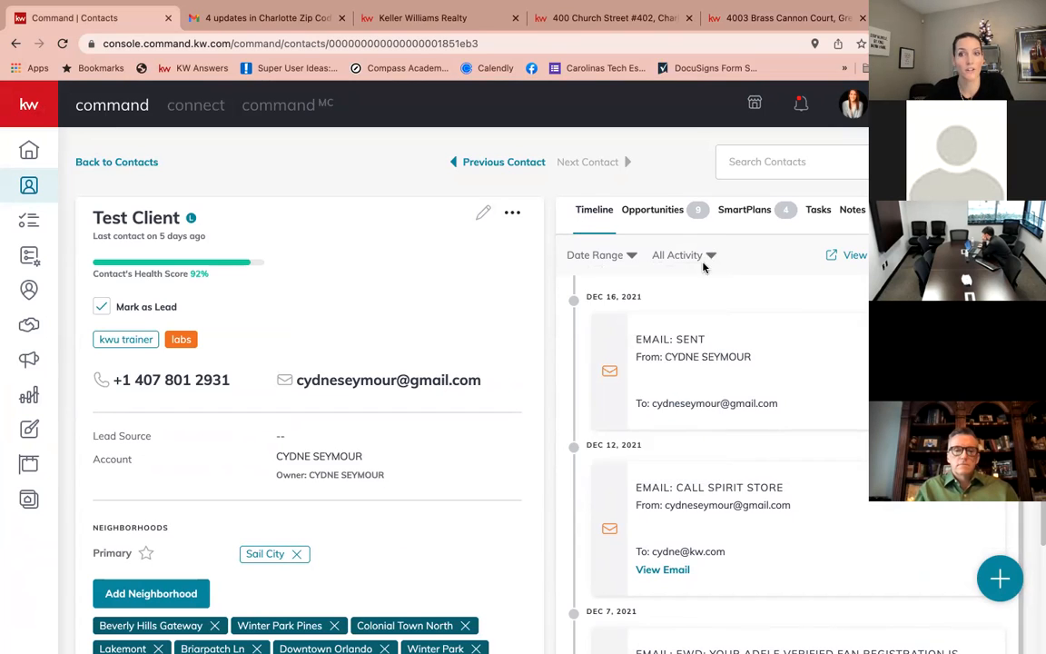
{"action": "left_click", "coordinate": [82, 161]}
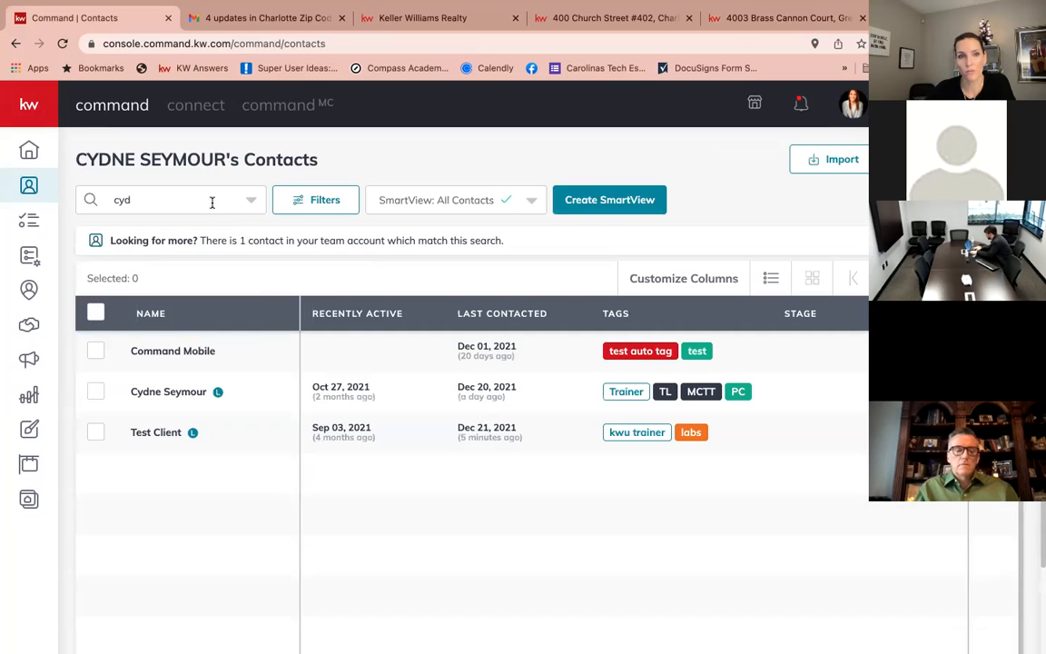
Clear the contact search, sort by Recently Active, and open the top contact's record.
{"action": "left_click", "coordinate": [212, 201]}
{"action": "key", "text": "BackSpace"}
{"action": "key", "text": "BackSpace"}
{"action": "key", "text": "BackSpace"}
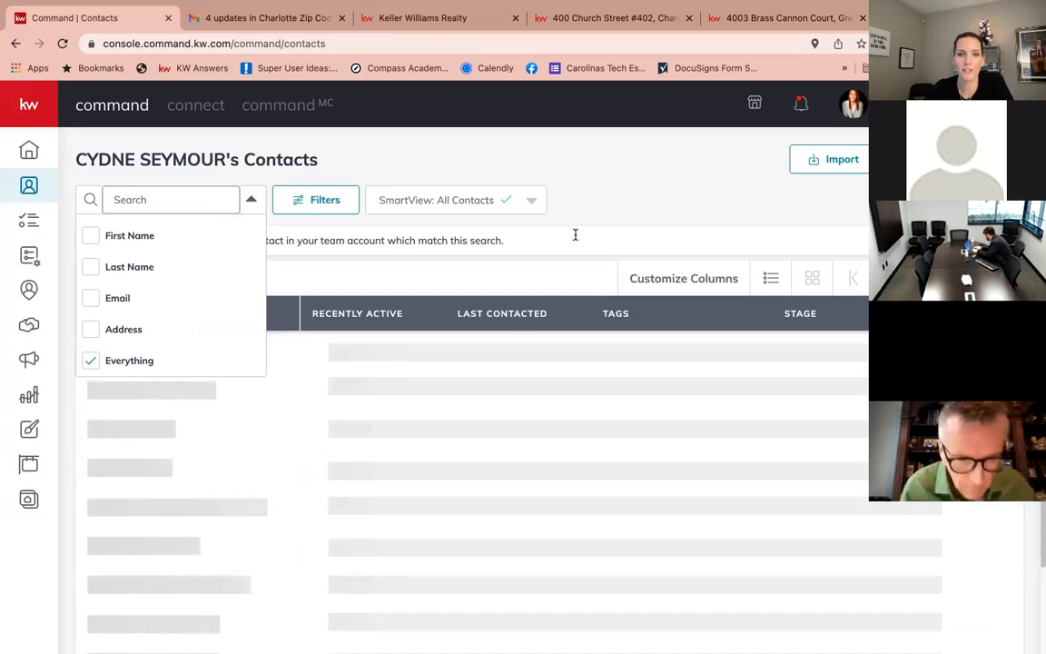
{"action": "left_click", "coordinate": [621, 204]}
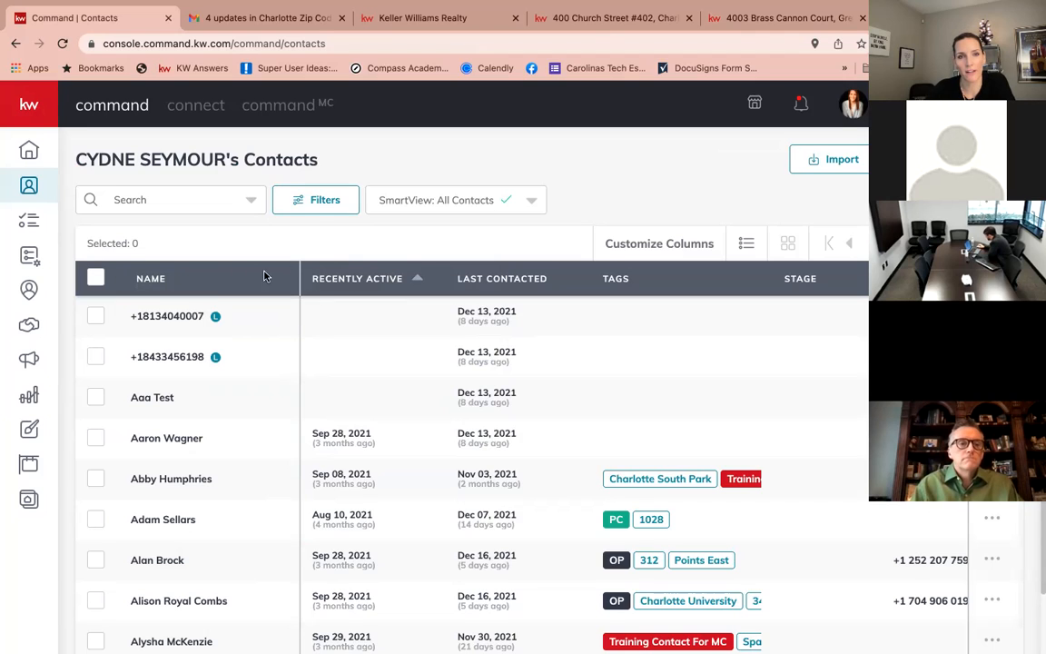
{"action": "left_click", "coordinate": [336, 278]}
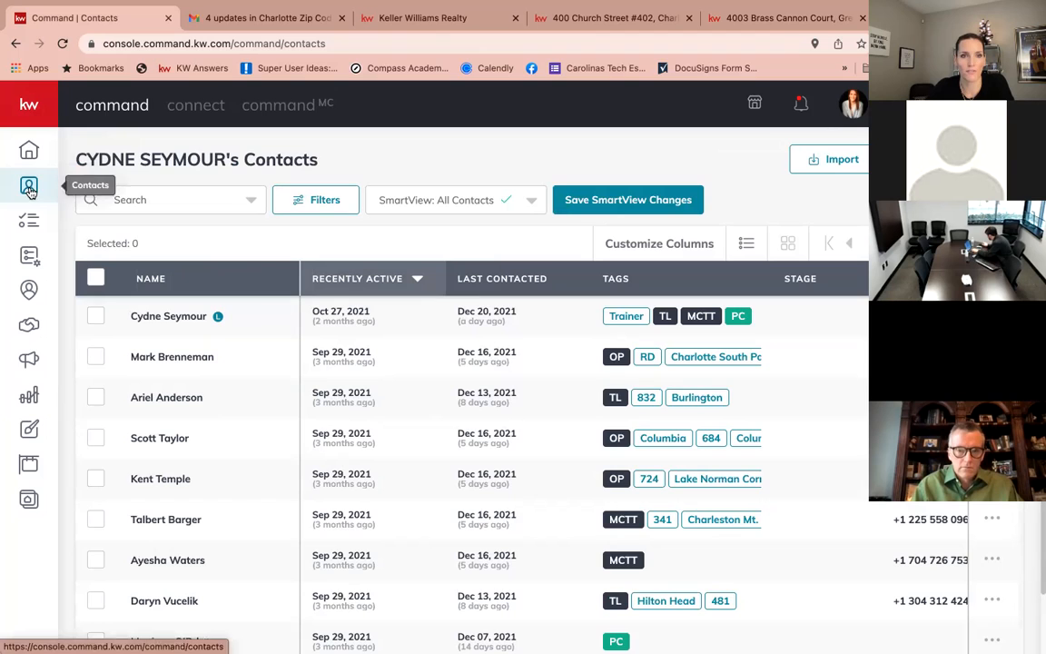
{"action": "left_click", "coordinate": [161, 316]}
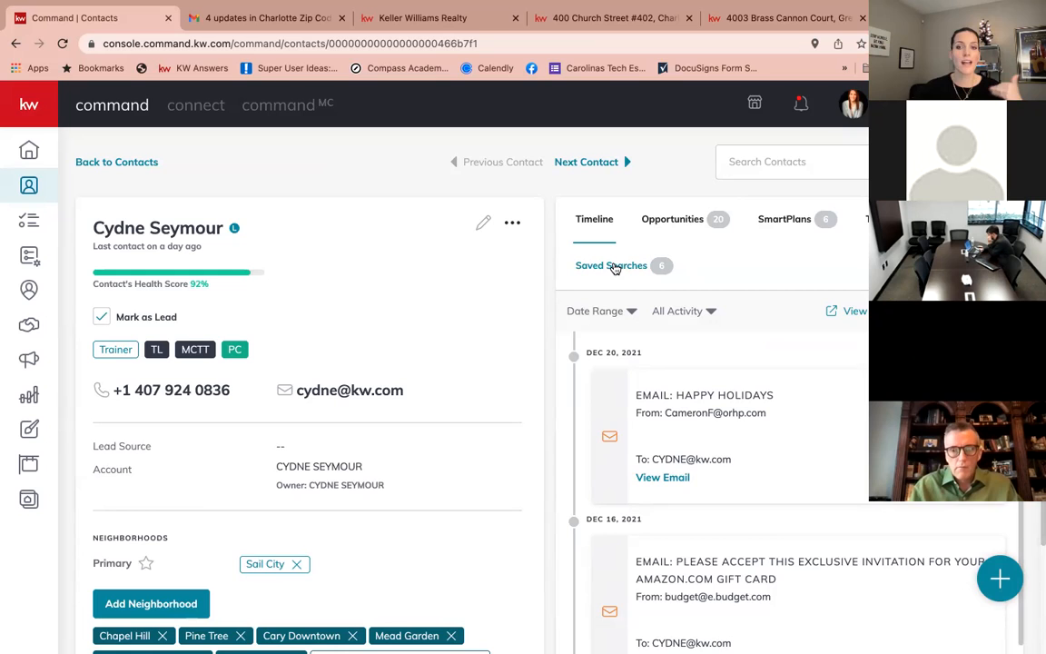
Add a new saved search for this contact located by zip code 90210 and continue to step 2.
{"action": "left_click", "coordinate": [615, 267]}
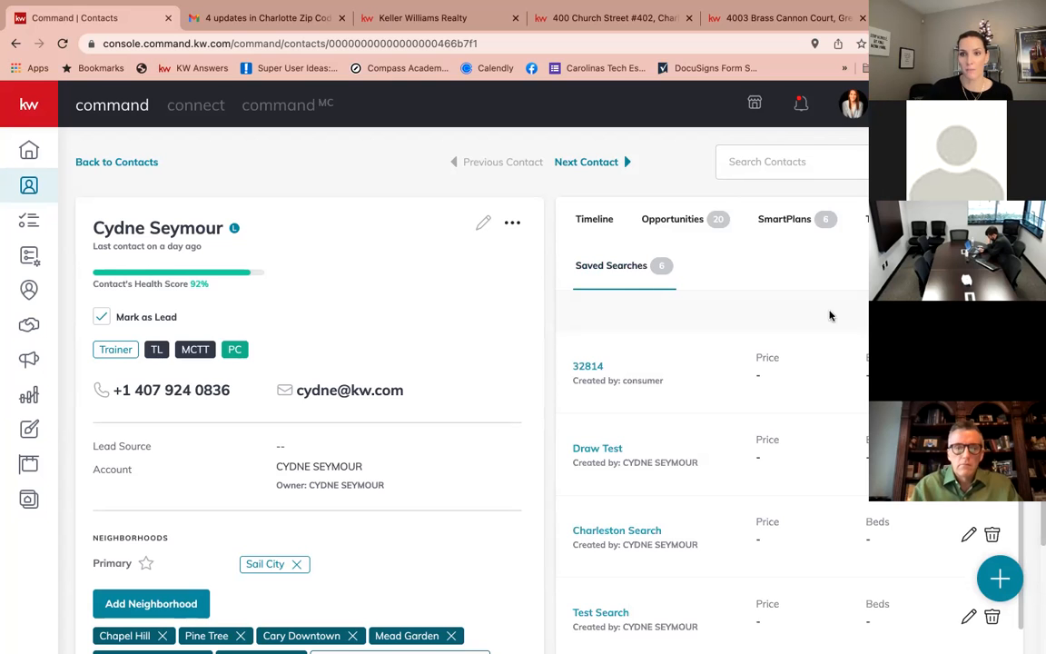
{"action": "left_click", "coordinate": [950, 312]}
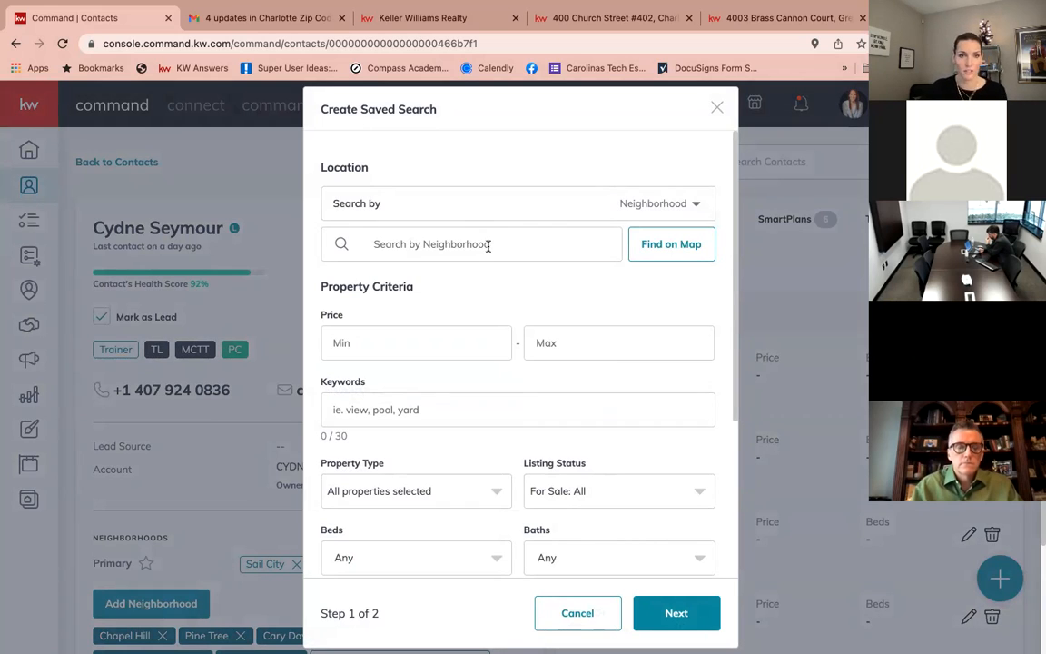
{"action": "left_click", "coordinate": [650, 209]}
{"action": "left_click", "coordinate": [640, 264]}
{"action": "left_click", "coordinate": [436, 248]}
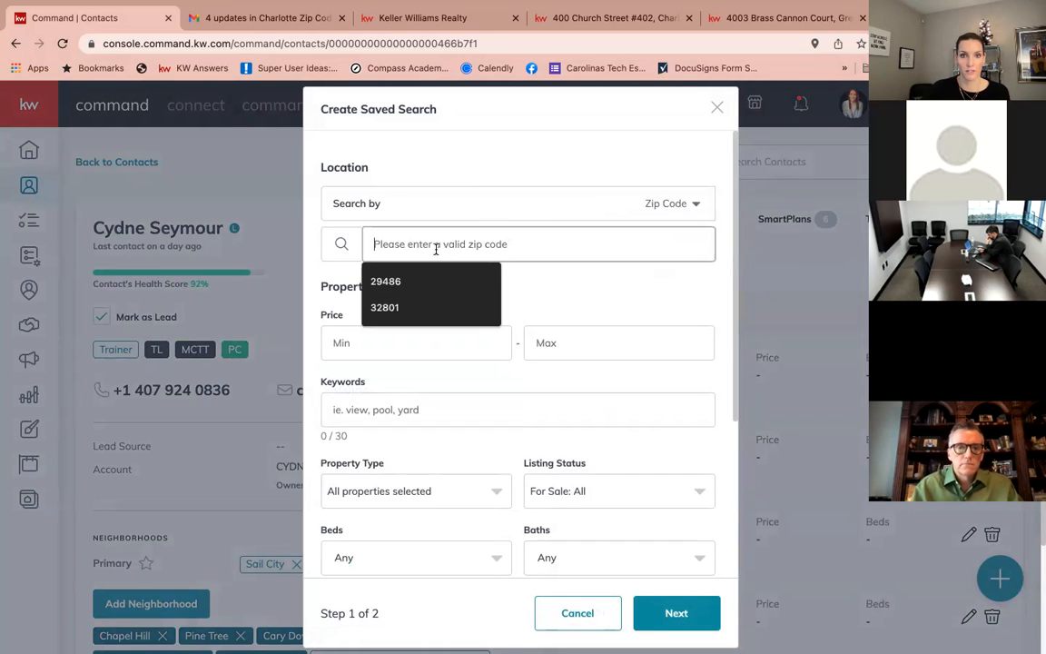
{"action": "type", "text": "90210"}
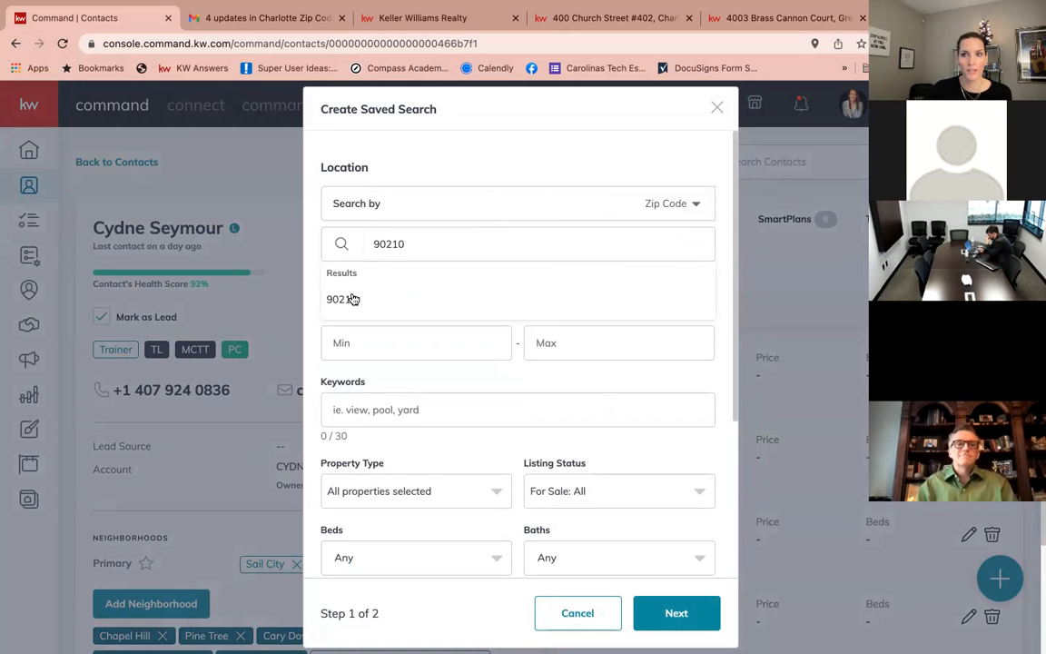
{"action": "left_click", "coordinate": [353, 300]}
{"action": "scroll", "coordinate": [411, 346], "scroll_direction": "down", "scroll_amount": 3}
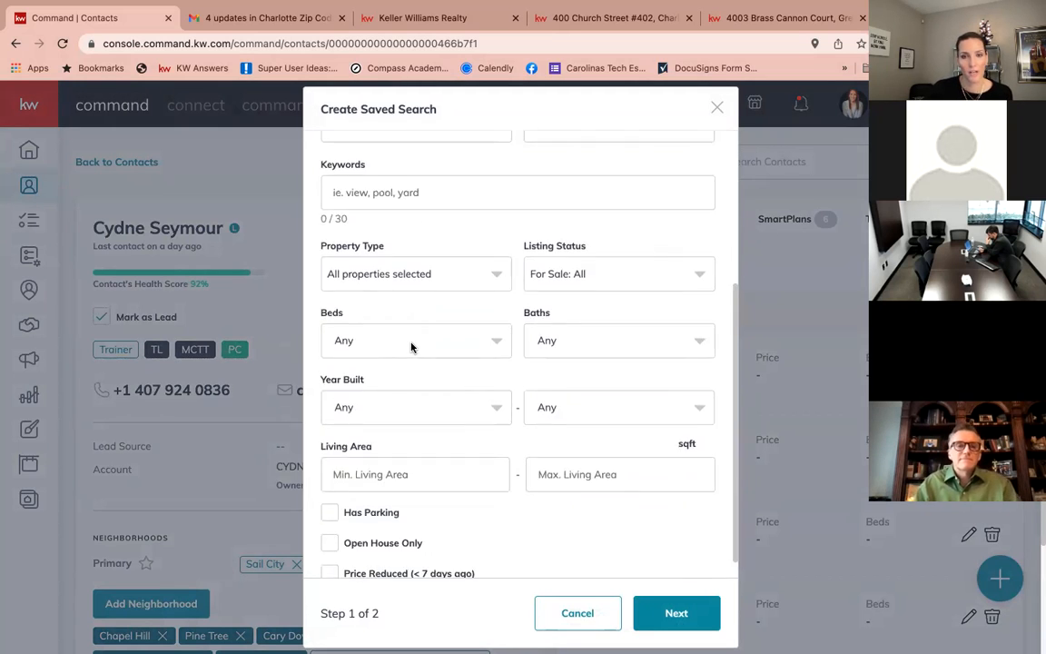
{"action": "scroll", "coordinate": [411, 346], "scroll_direction": "down", "scroll_amount": 2}
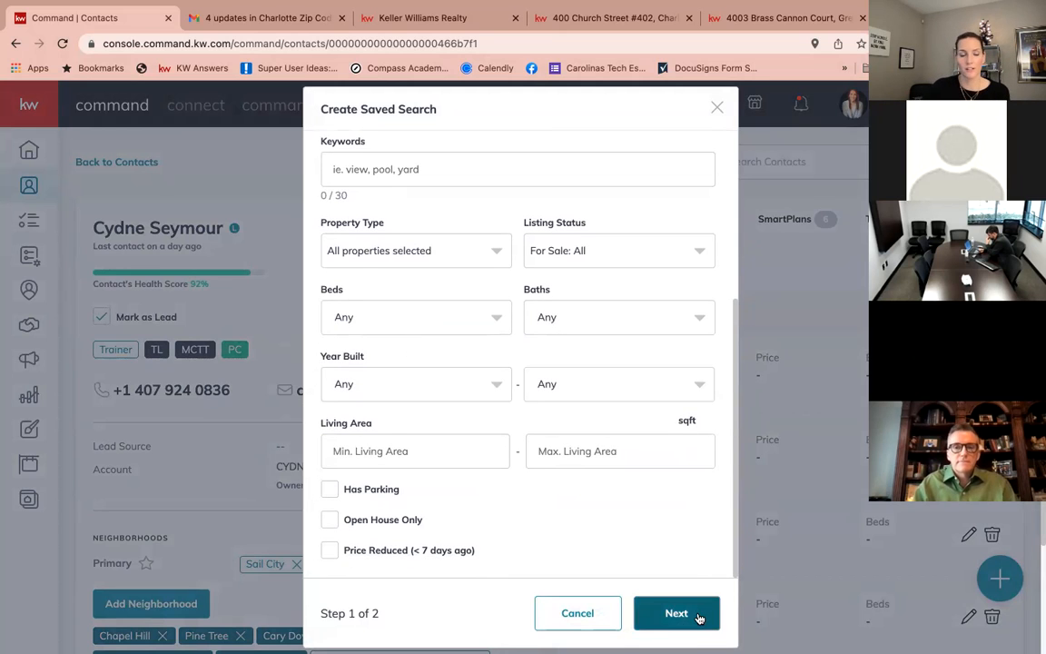
{"action": "left_click", "coordinate": [698, 616]}
{"action": "left_click", "coordinate": [454, 289]}
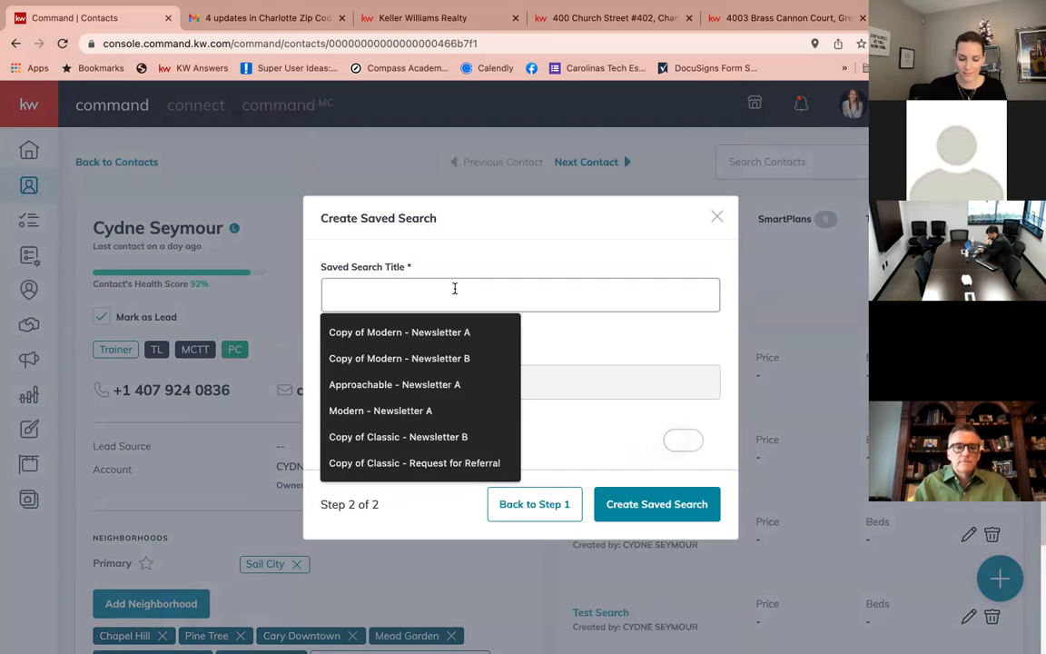
Title the saved search '90210 Home Search' and close the form.
{"action": "type", "text": "90210 Home"}
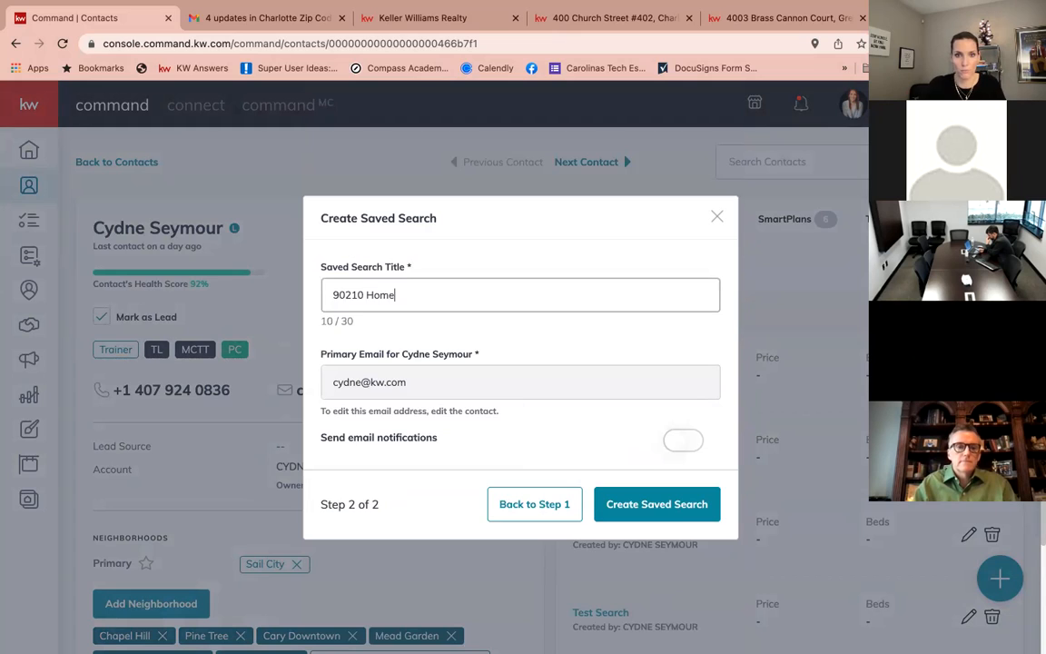
{"action": "type", "text": " Search"}
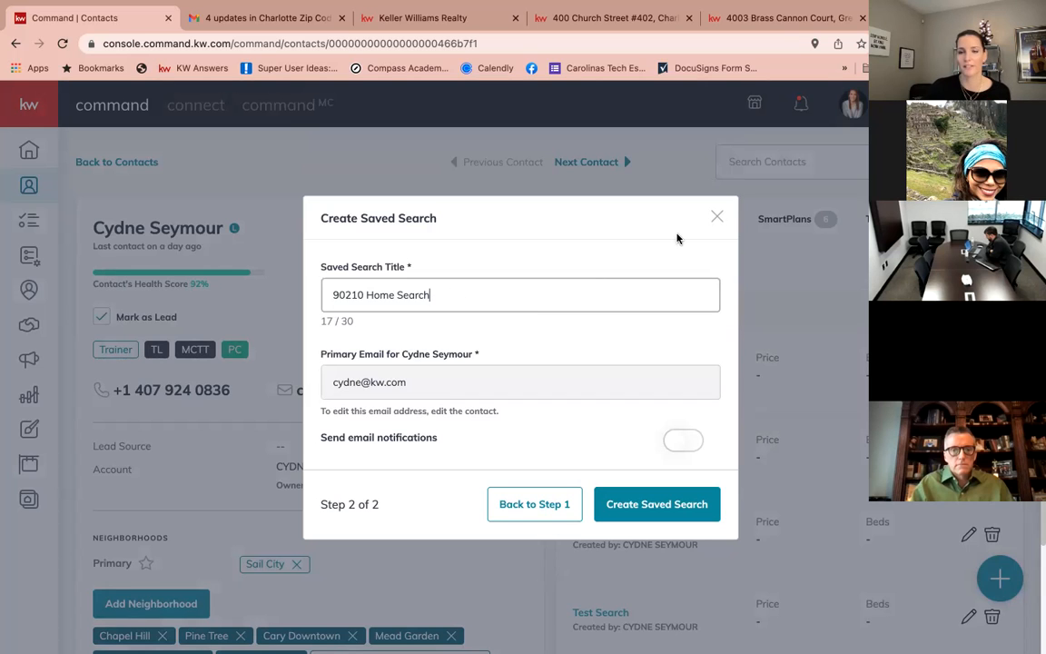
{"action": "left_click", "coordinate": [717, 216]}
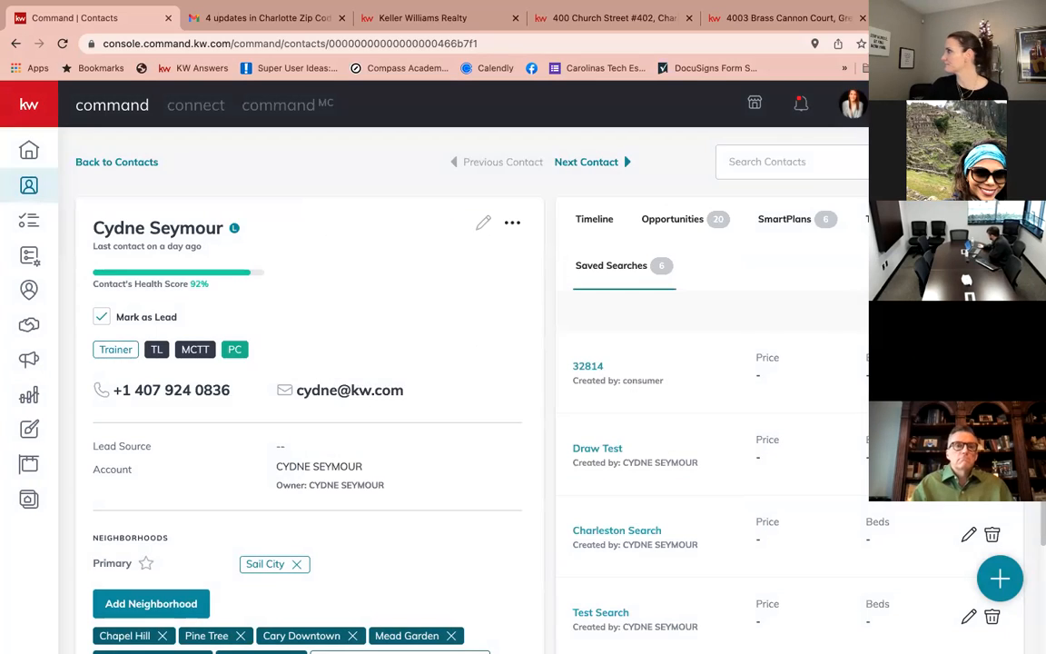